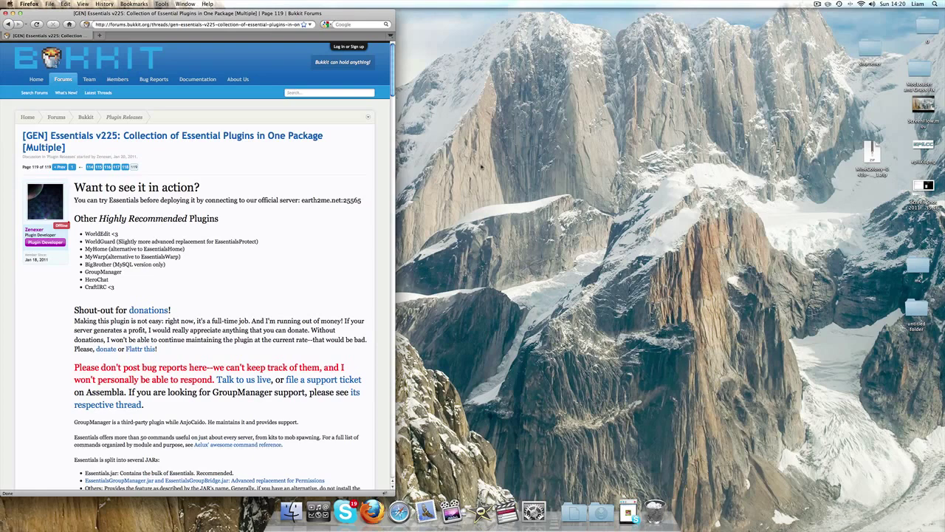
# Open the Download/Installation Guide linked in the Essentials plugin forum post
pyautogui.scroll(-3, 340, 249)
pyautogui.scroll(-5, 332, 251)
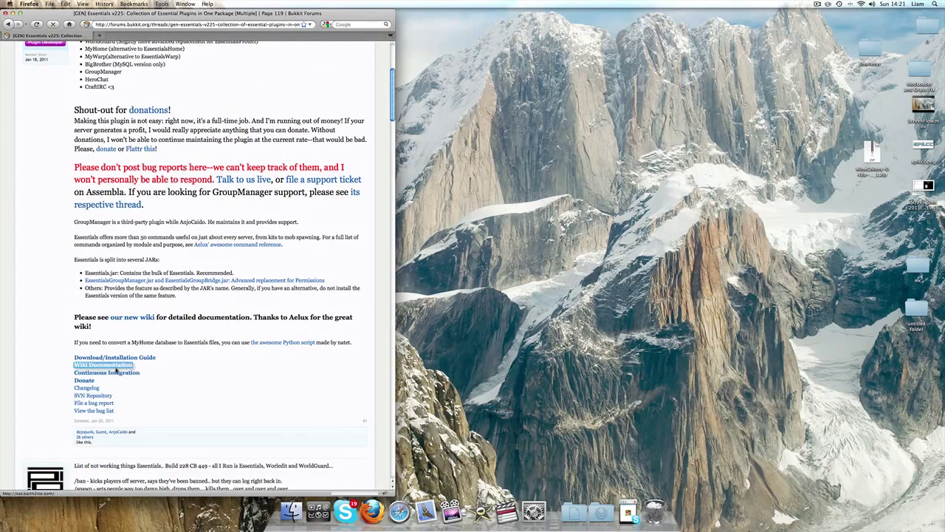
pyautogui.click(127, 359)
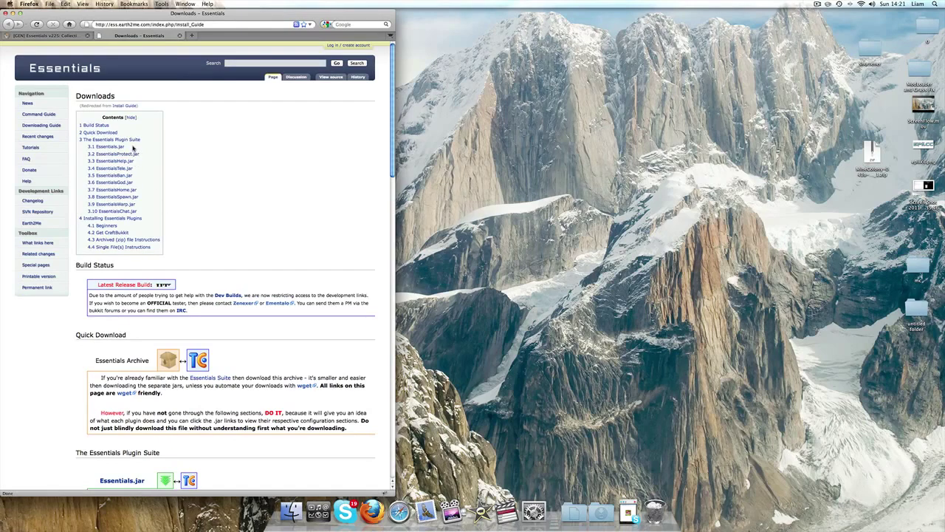
# Download the Essentials Archive from the Quick Download section and save Essentials.zip
pyautogui.scroll(-5, 142, 213)
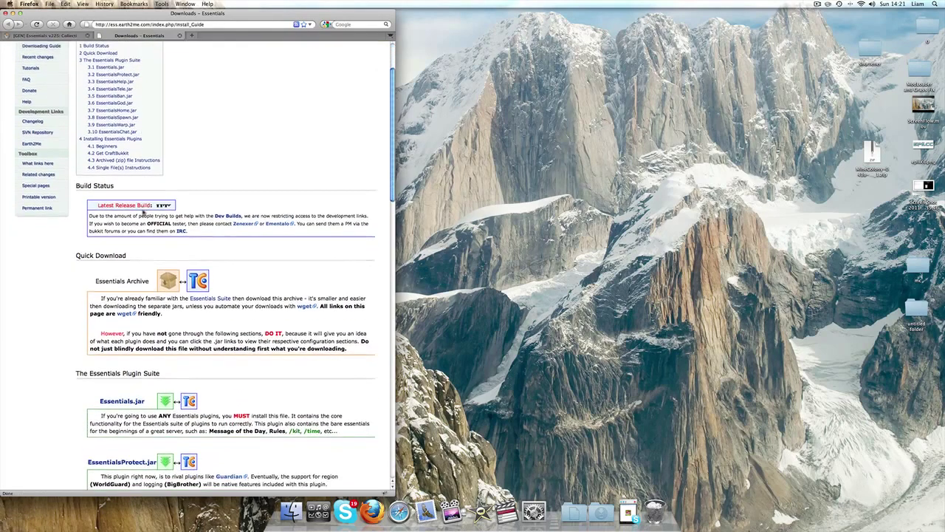
pyautogui.scroll(-3, 143, 213)
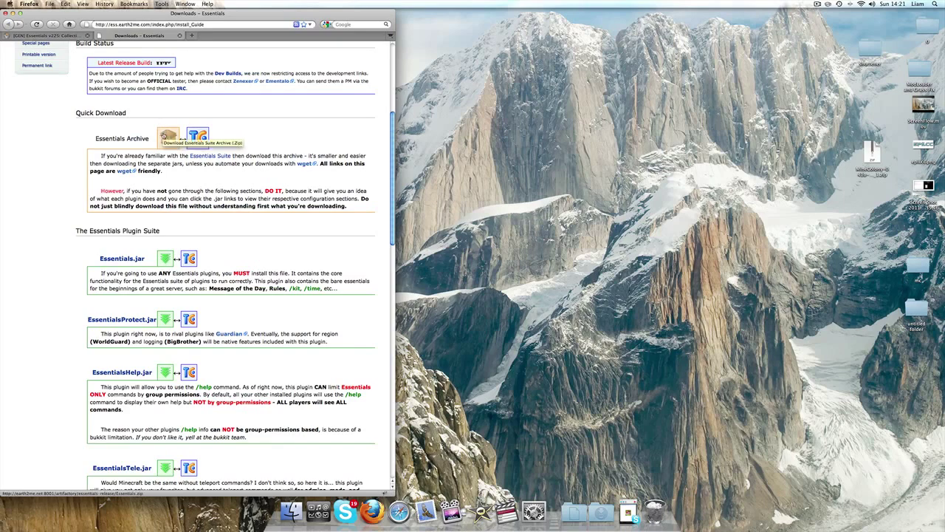
pyautogui.click(164, 136)
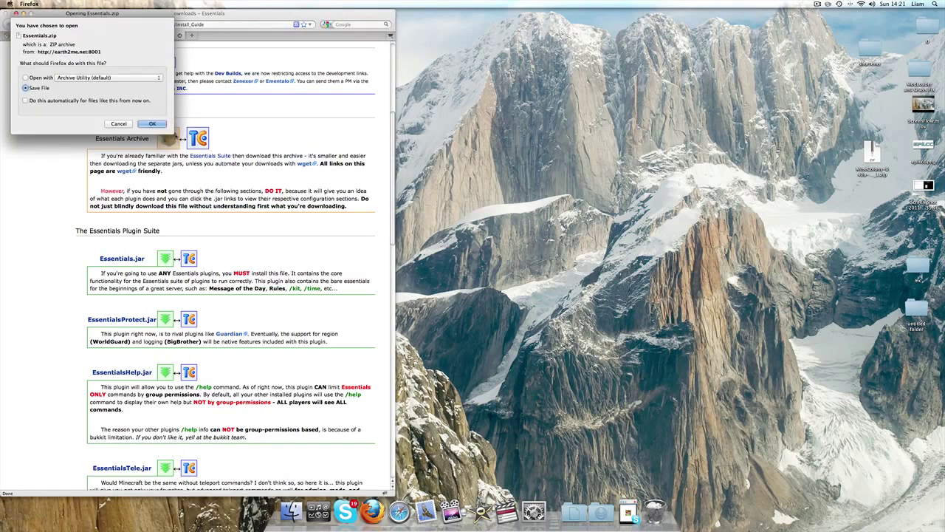
pyautogui.click(153, 123)
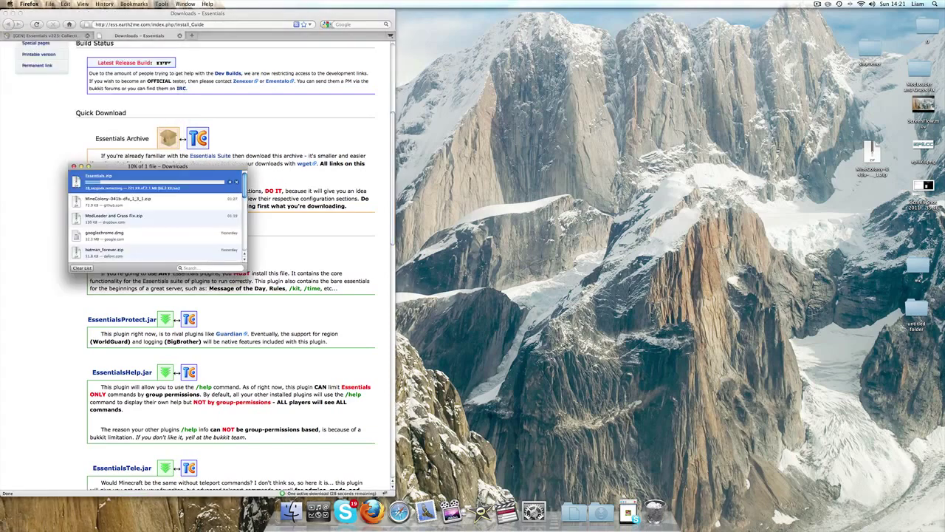
# Switch to the Skype call window, lower its volume to the minimum and minimize the window
pyautogui.click(629, 511)
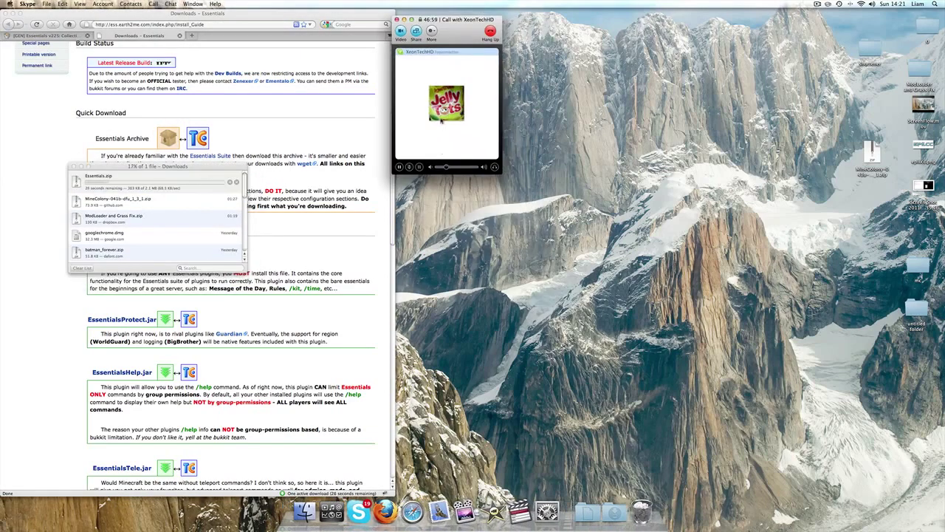
pyautogui.moveTo(446, 167); pyautogui.dragTo(436, 167)
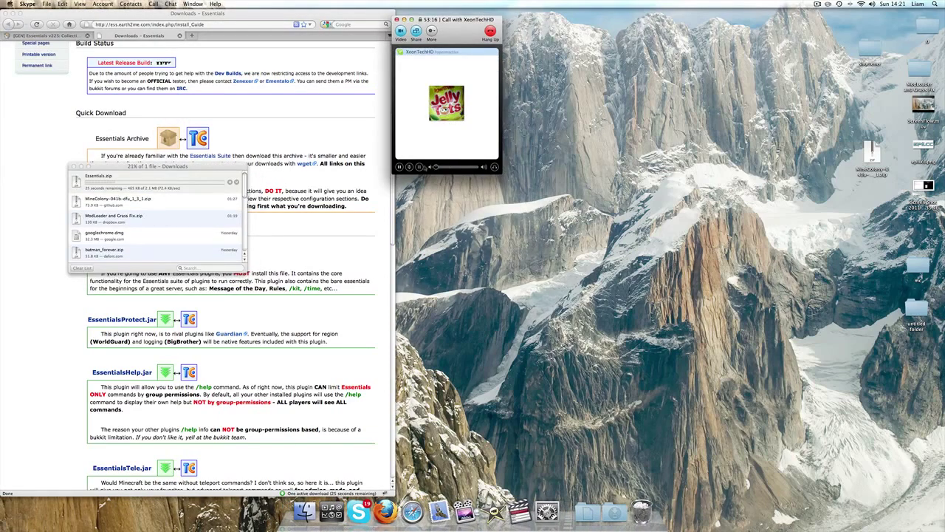
pyautogui.click(403, 19)
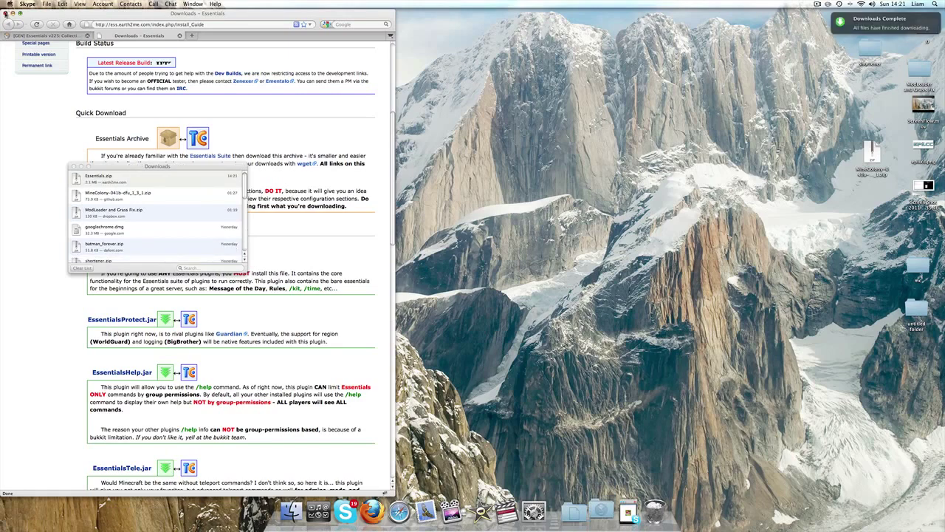
# Close the browser window with both its tabs, the Downloads window and the iGlasses trial notice
pyautogui.click(7, 13)
pyautogui.click(262, 63)
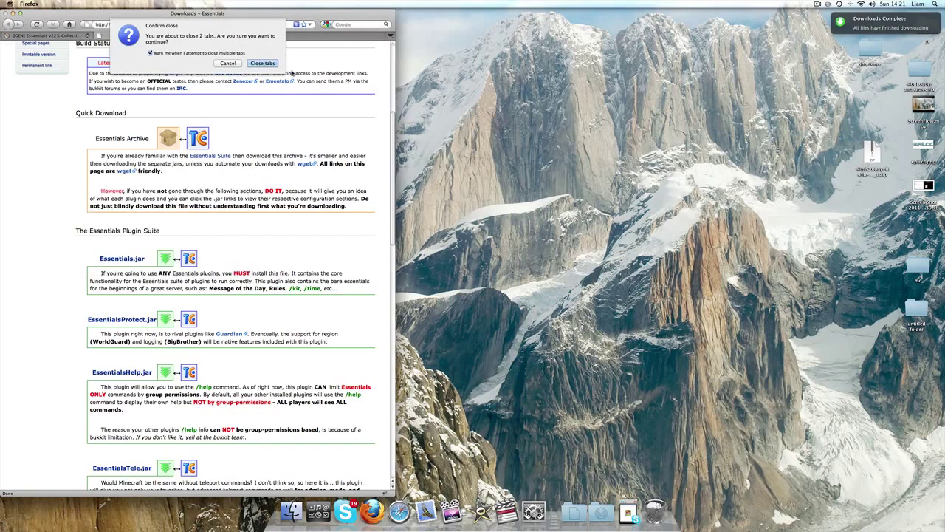
pyautogui.click(267, 65)
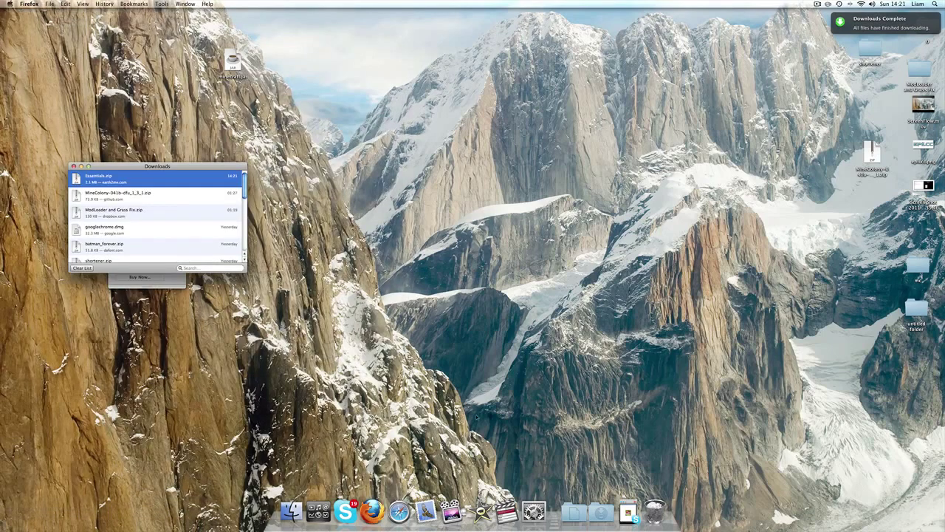
pyautogui.click(74, 166)
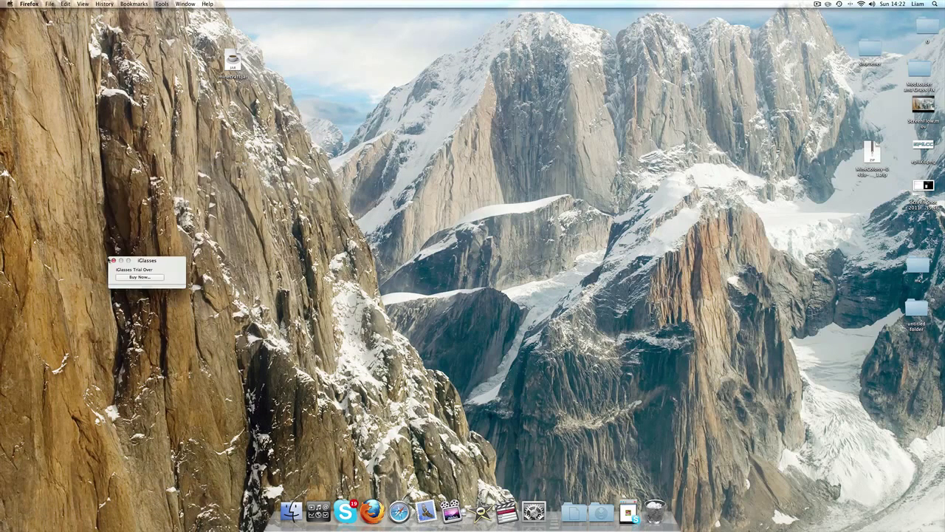
pyautogui.click(112, 260)
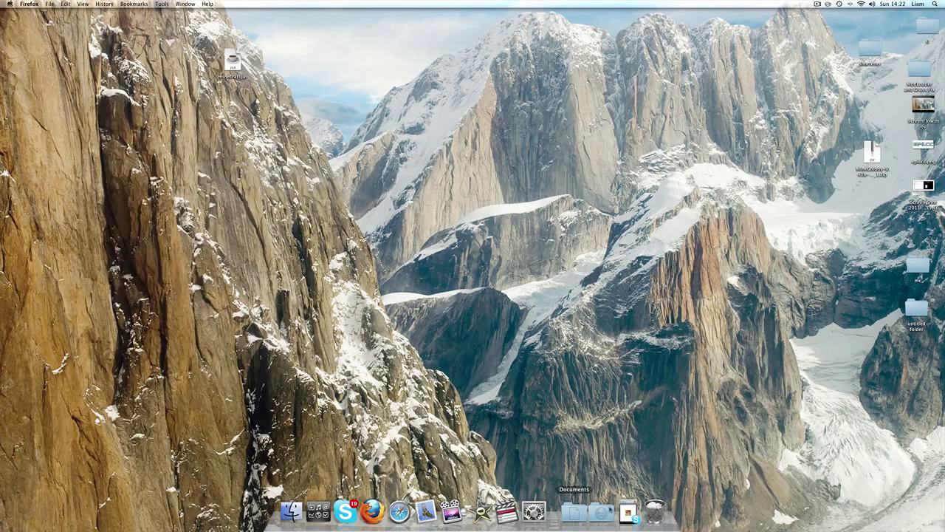
# Move Essentials.zip from the Downloads folder to the desktop and extract it
pyautogui.click(601, 511)
pyautogui.moveTo(578, 462); pyautogui.dragTo(130, 113)
pyautogui.click(130, 113)
pyautogui.doubleClick(130, 115)
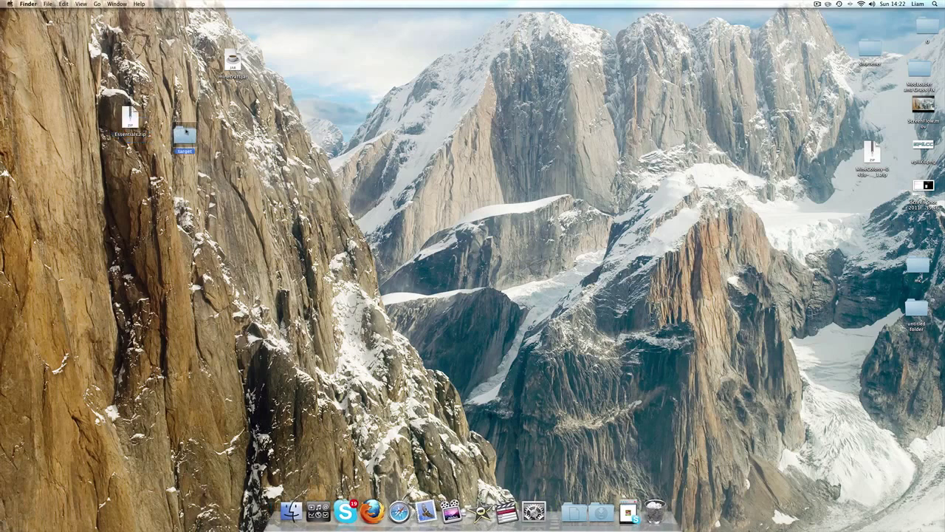
# Move all the Essentials JAR files from the extracted target folder into the plugins folder inside the mc folder
pyautogui.doubleClick(185, 135)
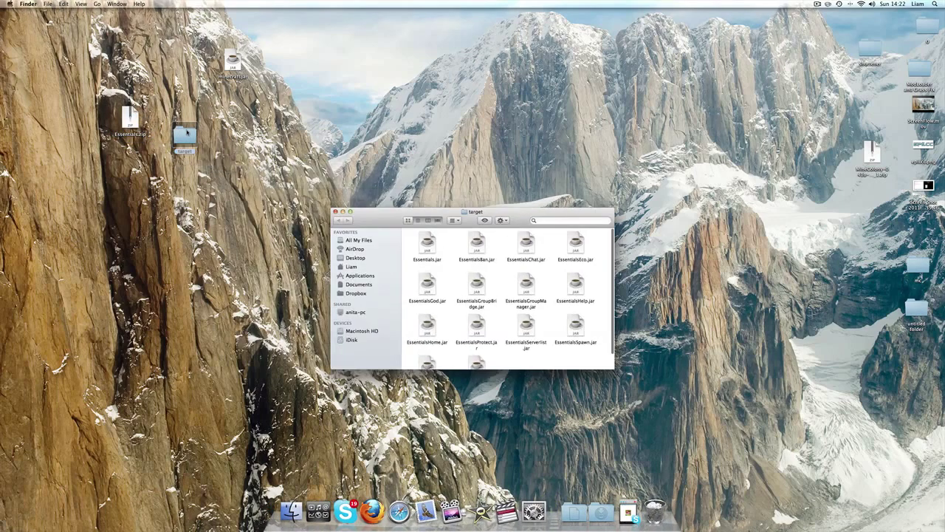
pyautogui.moveTo(515, 211); pyautogui.dragTo(217, 192)
pyautogui.scroll(-3, 257, 212)
pyautogui.scroll(1, 257, 212)
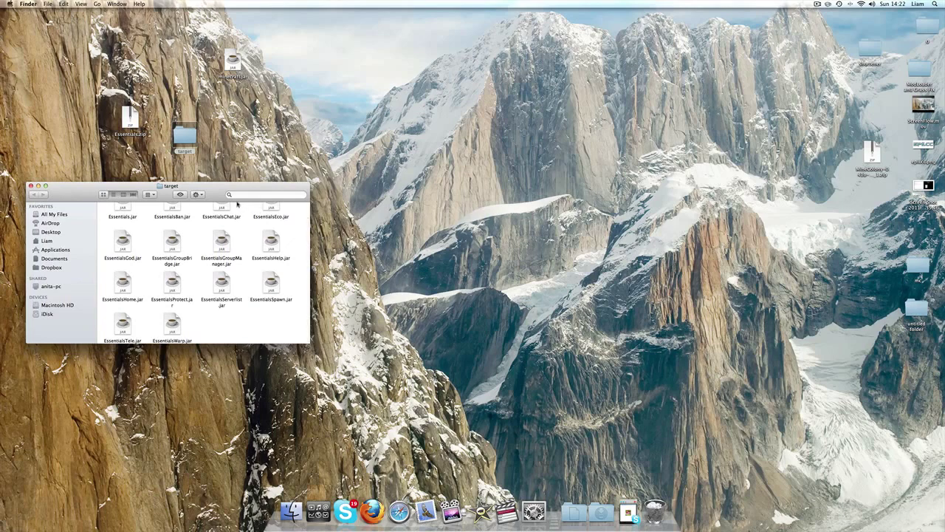
pyautogui.scroll(2, 254, 240)
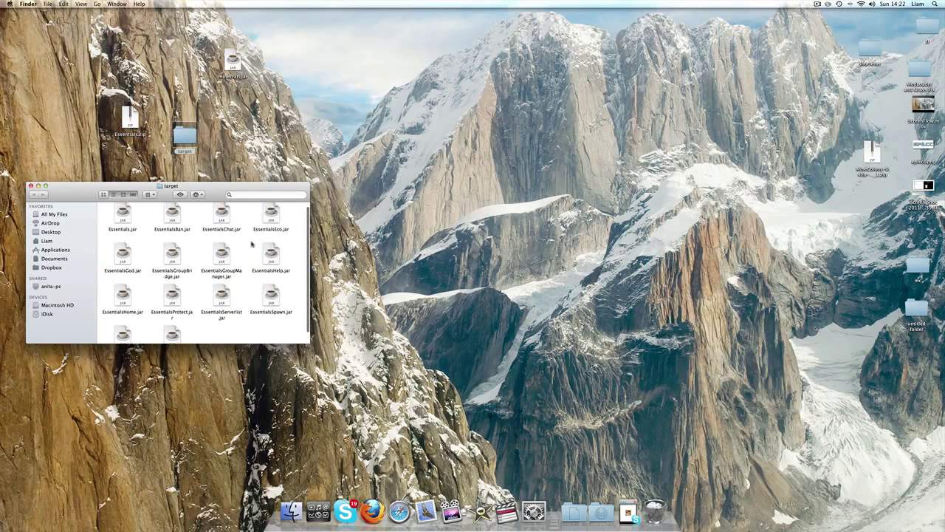
pyautogui.scroll(1, 252, 244)
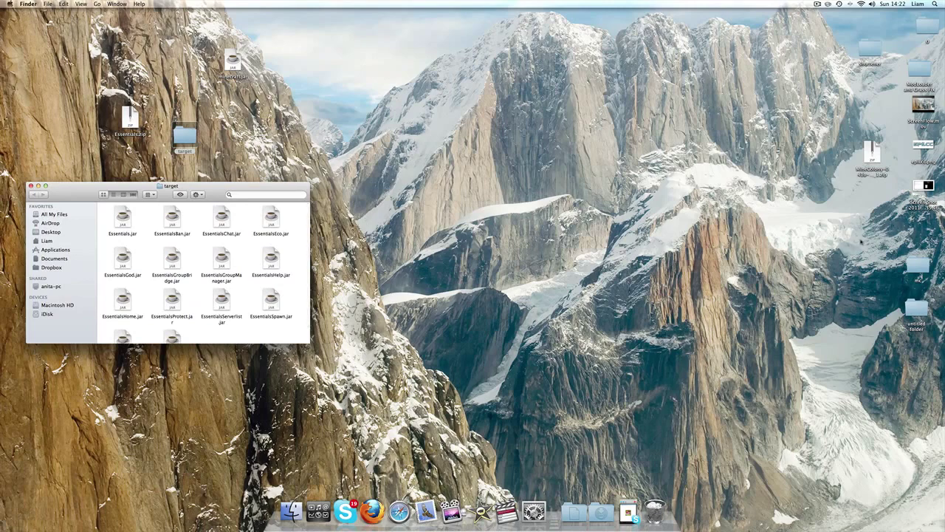
pyautogui.doubleClick(918, 265)
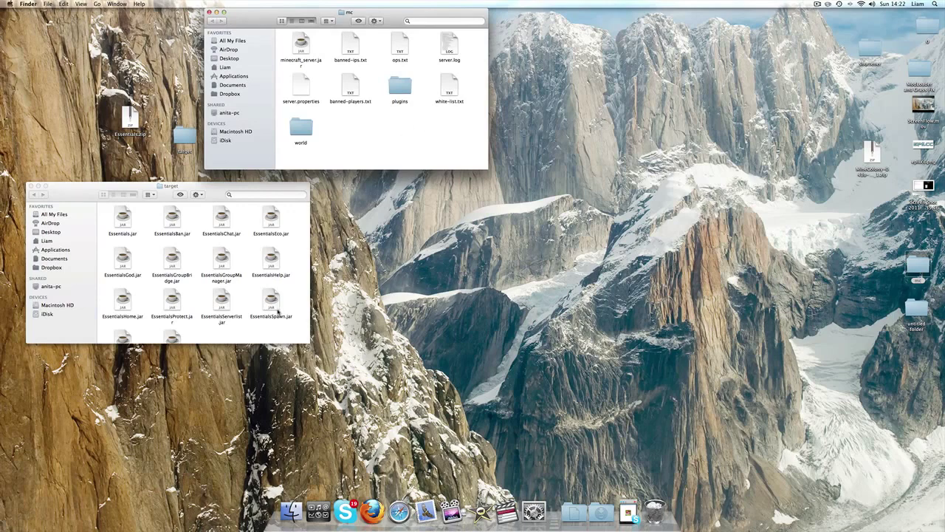
pyautogui.moveTo(279, 314); pyautogui.dragTo(409, 81)
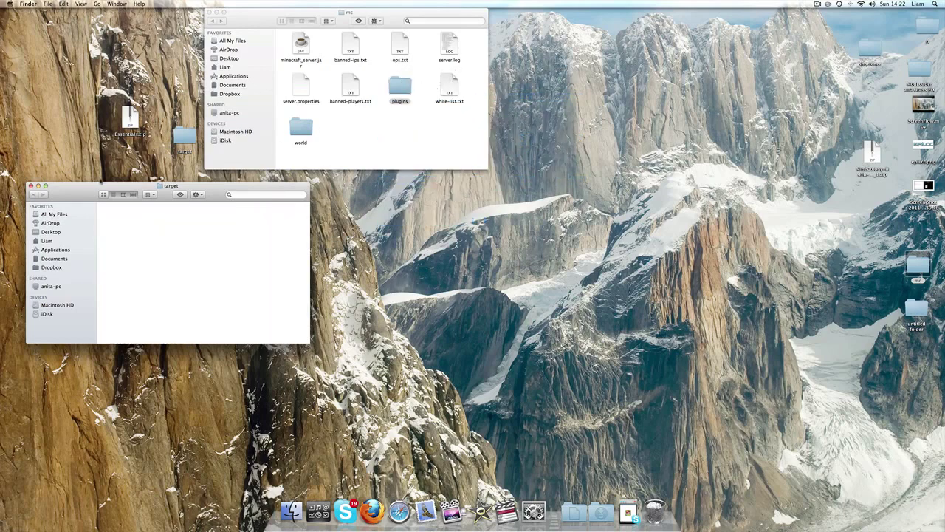
pyautogui.click(30, 185)
# Find Terminal with a system-wide search and launch it
pyautogui.press('super+space')
pyautogui.write('screenflow')
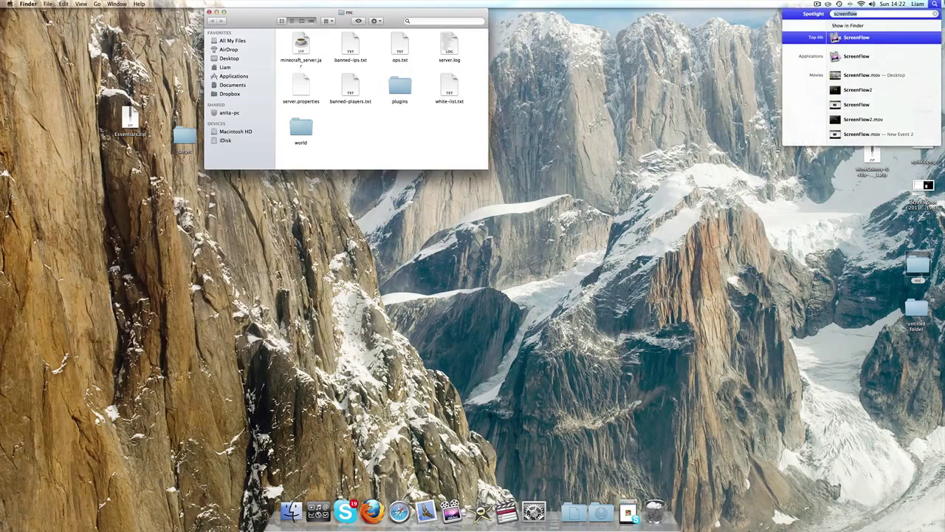
pyautogui.press('super+a')
pyautogui.write('terminal')
pyautogui.press('Return')
# Change Terminal's working directory to the mc folder on the desktop with the cd command
pyautogui.write('cd')
pyautogui.moveTo(435, 13); pyautogui.dragTo(440, 173)
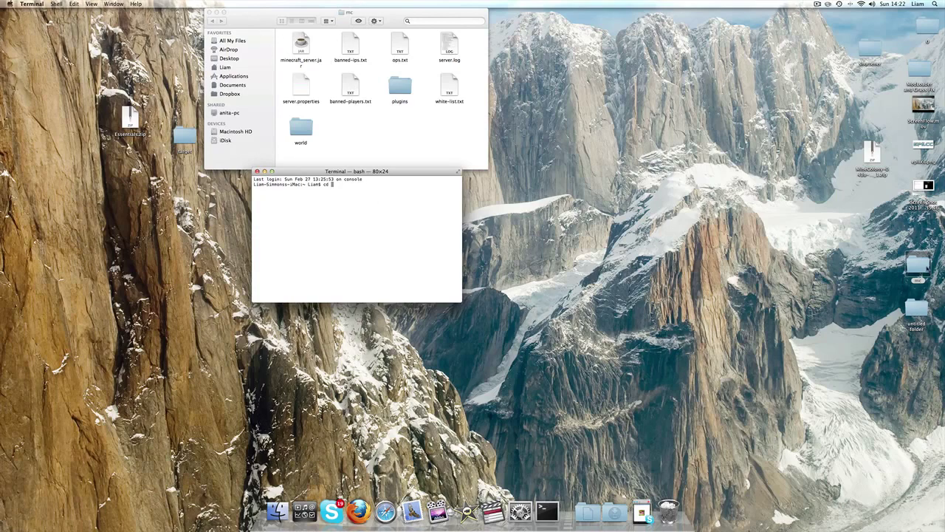
pyautogui.moveTo(918, 263); pyautogui.dragTo(384, 246)
pyautogui.press('Return')
pyautogui.press('Return')
pyautogui.press('Return')
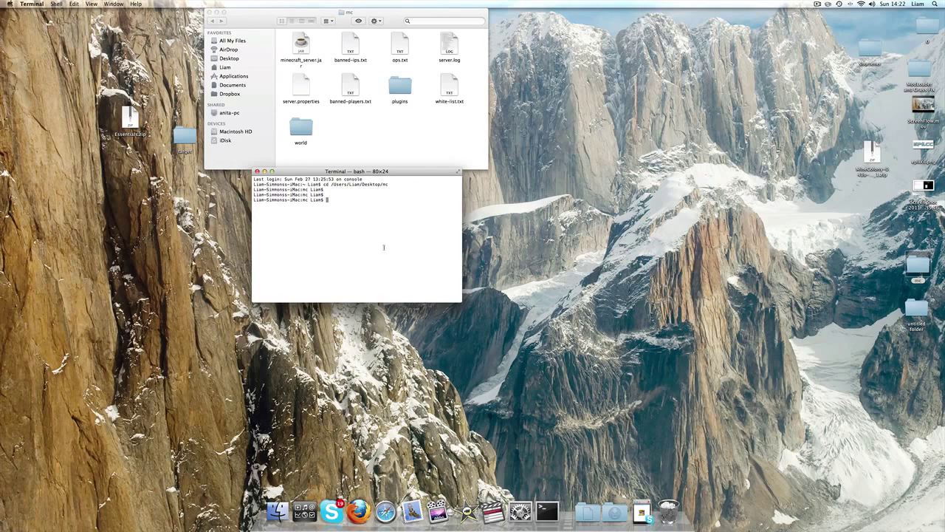
# Switch to Firefox, go to minecraft.net and open the page for downloading Minecraft Beta
pyautogui.click(359, 511)
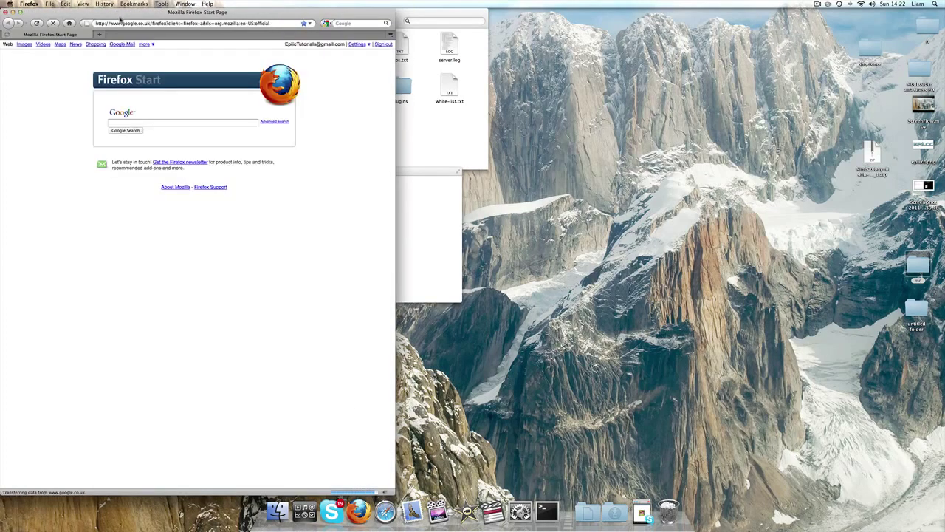
pyautogui.write('minec')
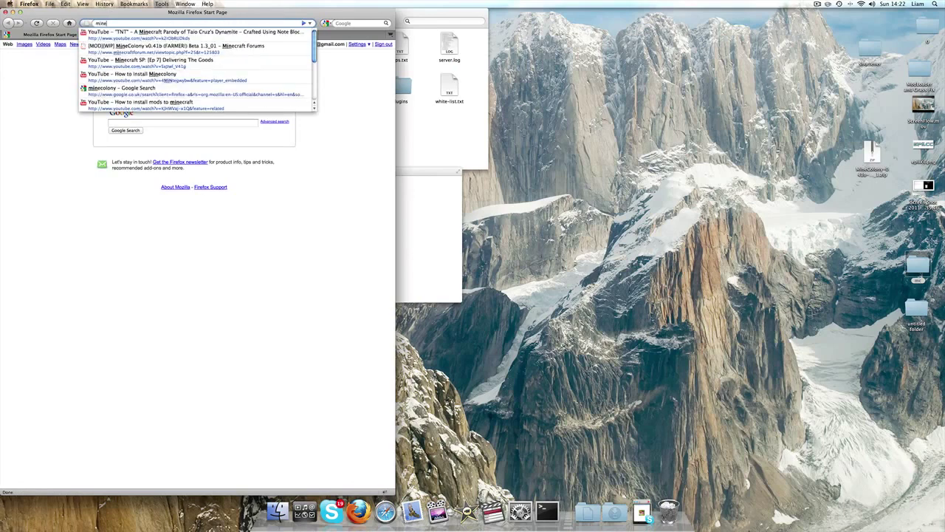
pyautogui.write('raft')
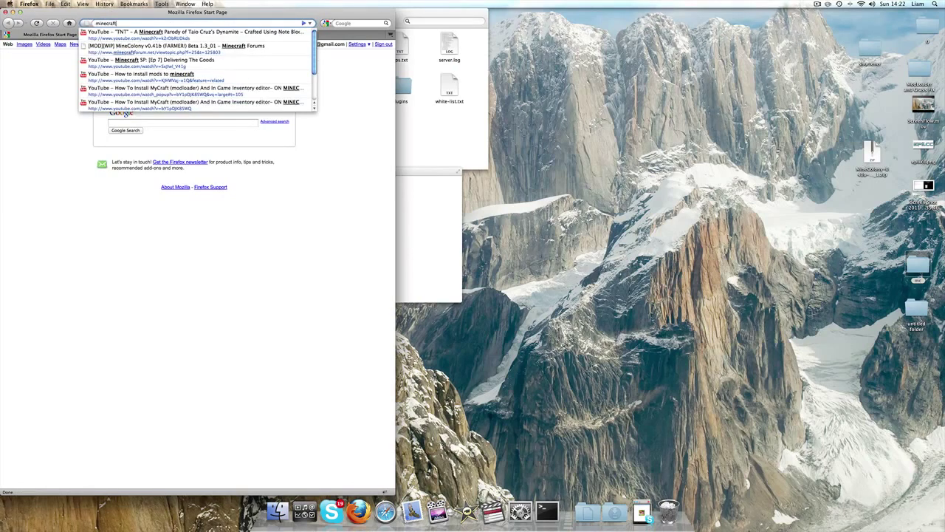
pyautogui.write('.net')
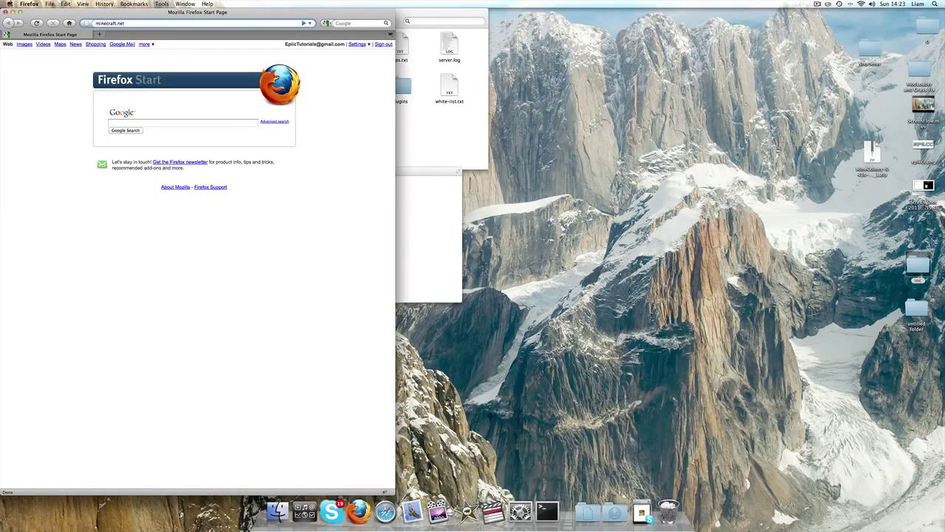
pyautogui.press('Return')
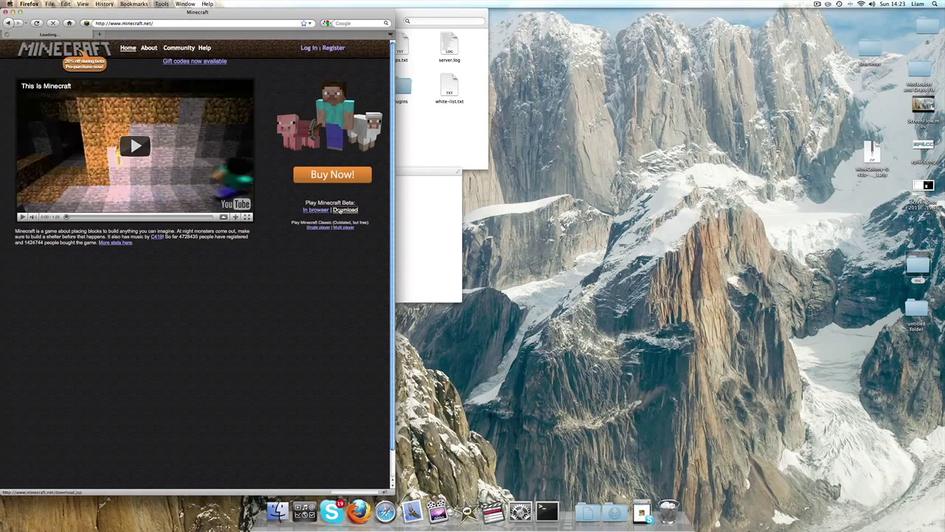
pyautogui.click(337, 209)
# Copy the minecraft_server.jar launch command from the download page and run it in Terminal
pyautogui.moveTo(252, 361); pyautogui.dragTo(72, 360)
pyautogui.press('super+c')
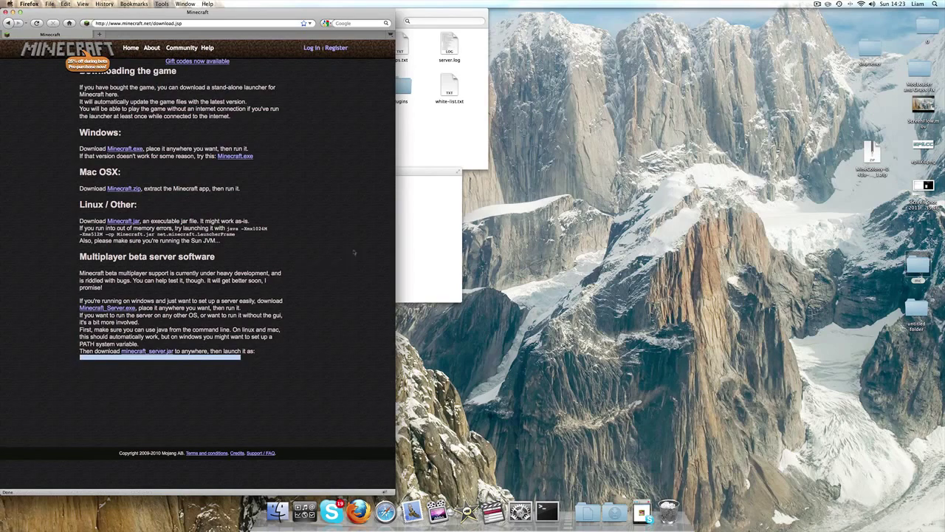
pyautogui.click(411, 226)
pyautogui.press('super+v')
pyautogui.press('Return')
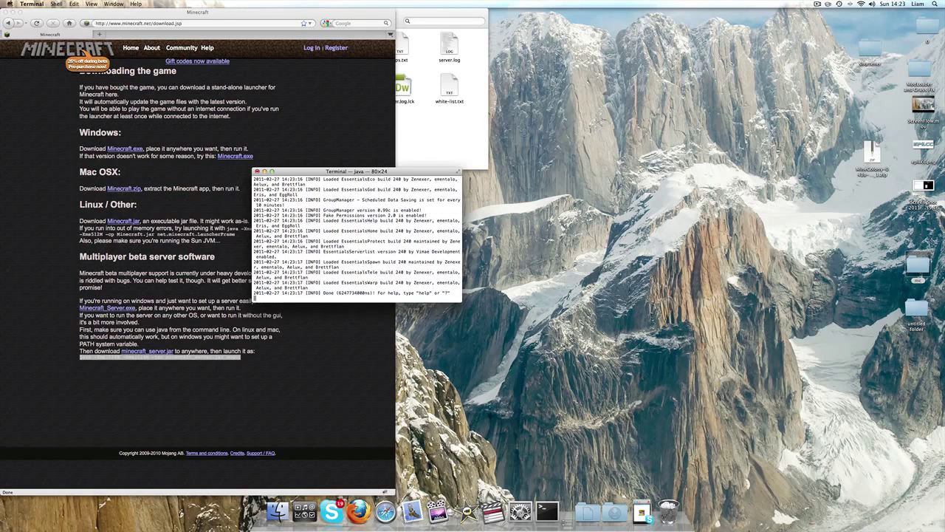
# Launch Minecraft from the installed applications and log in with the saved account credentials
pyautogui.click(590, 509)
pyautogui.click(304, 509)
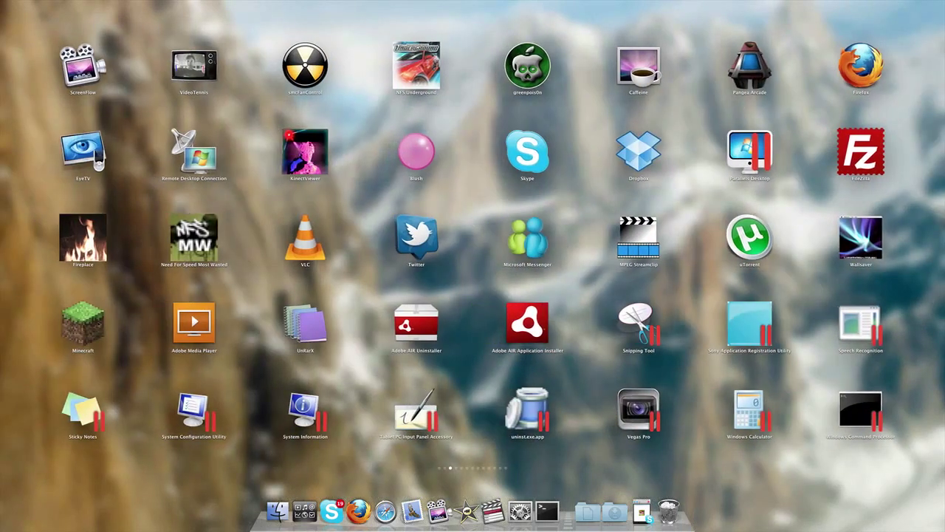
pyautogui.click(82, 323)
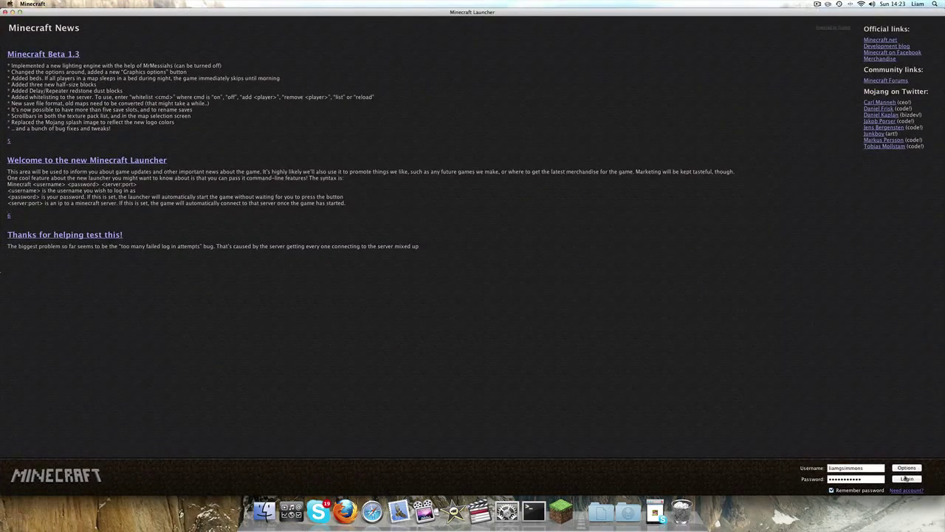
pyautogui.click(907, 478)
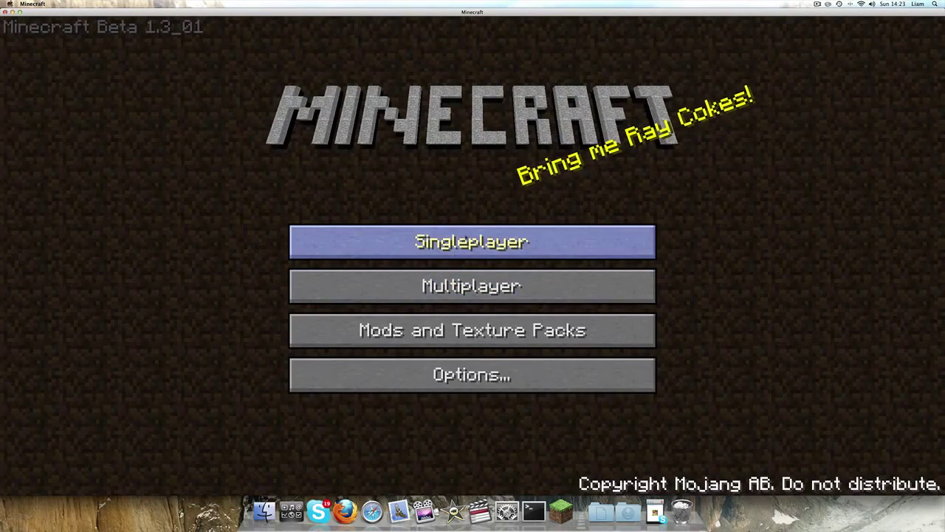
# Join a multiplayer server in Minecraft, replacing the saved server address with localhost
pyautogui.click(476, 287)
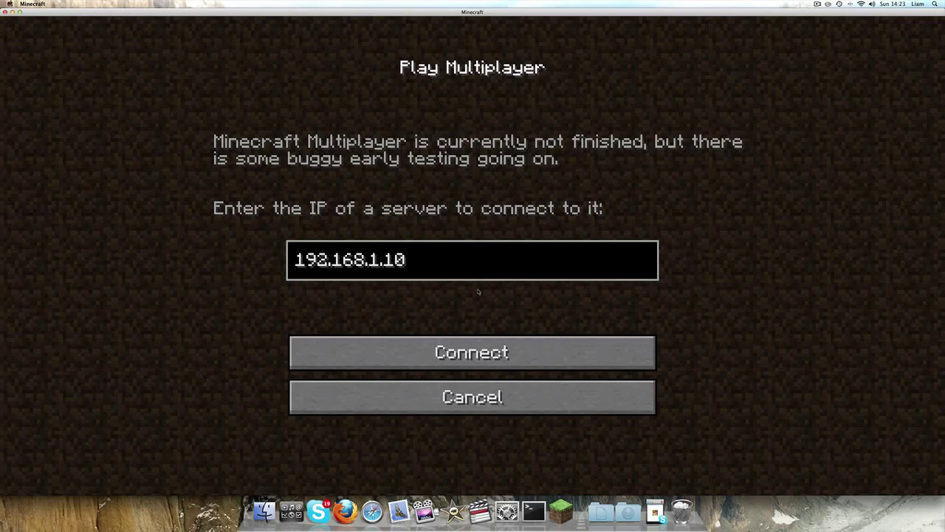
pyautogui.press('BackSpace')
pyautogui.press('BackSpace')
pyautogui.press('BackSpace')
pyautogui.press('BackSpace')
pyautogui.press('BackSpace')
pyautogui.press('BackSpace')
pyautogui.press('BackSpace')
pyautogui.press('BackSpace')
pyautogui.press('BackSpace')
pyautogui.press('BackSpace')
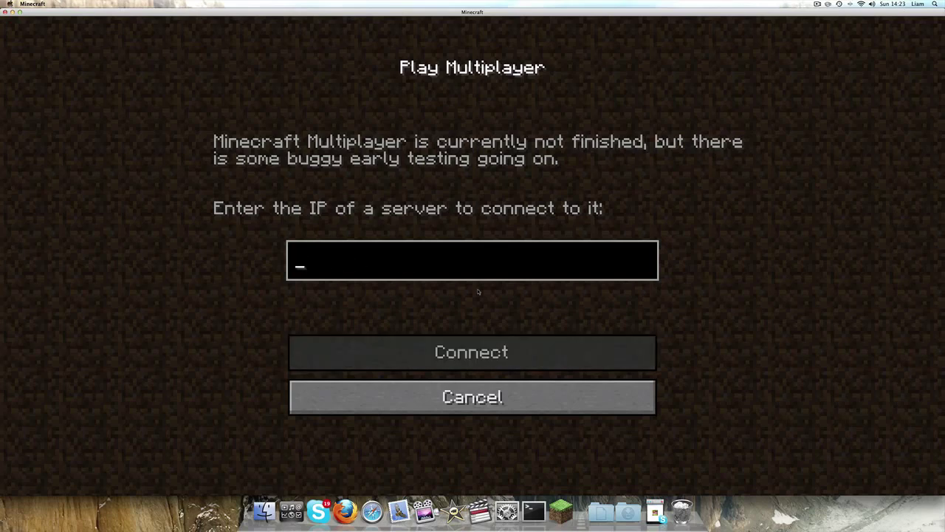
pyautogui.write('localhost')
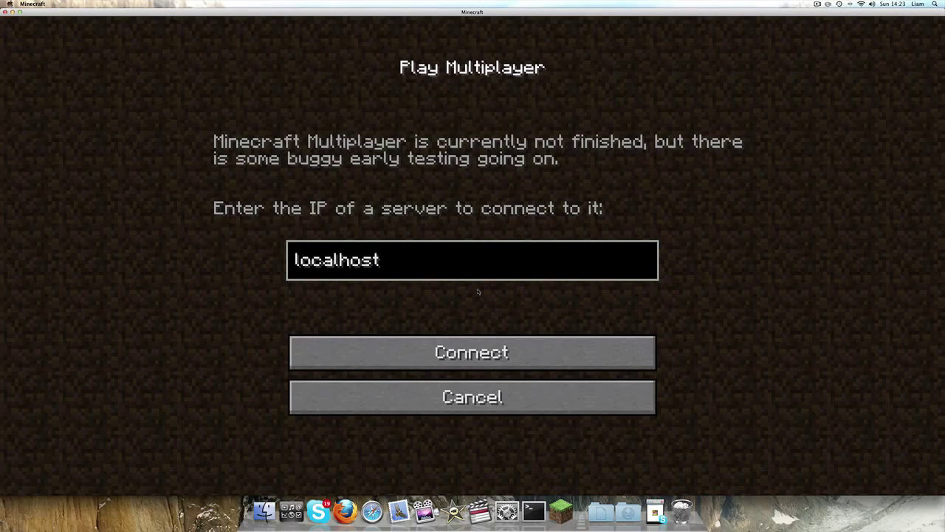
pyautogui.click(445, 347)
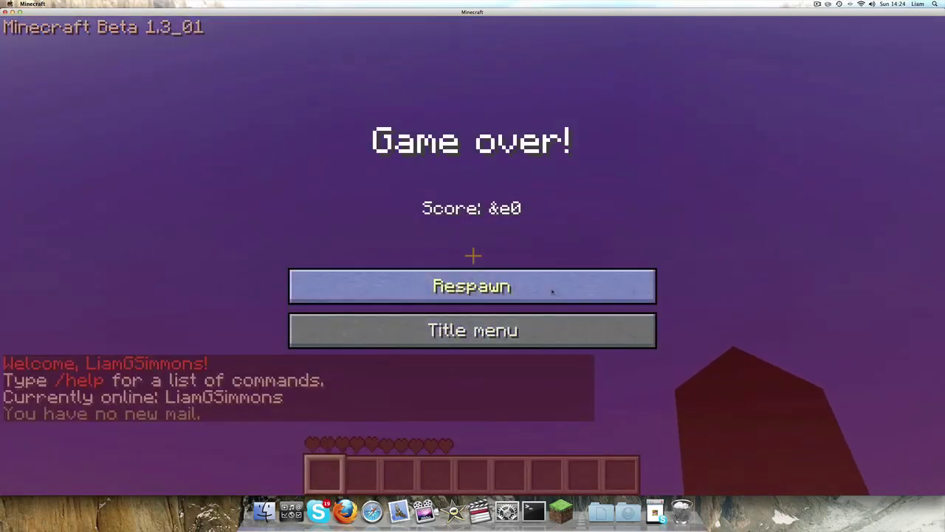
# Respawn the player and try to enable god mode with the /god chat command
pyautogui.click(553, 292)
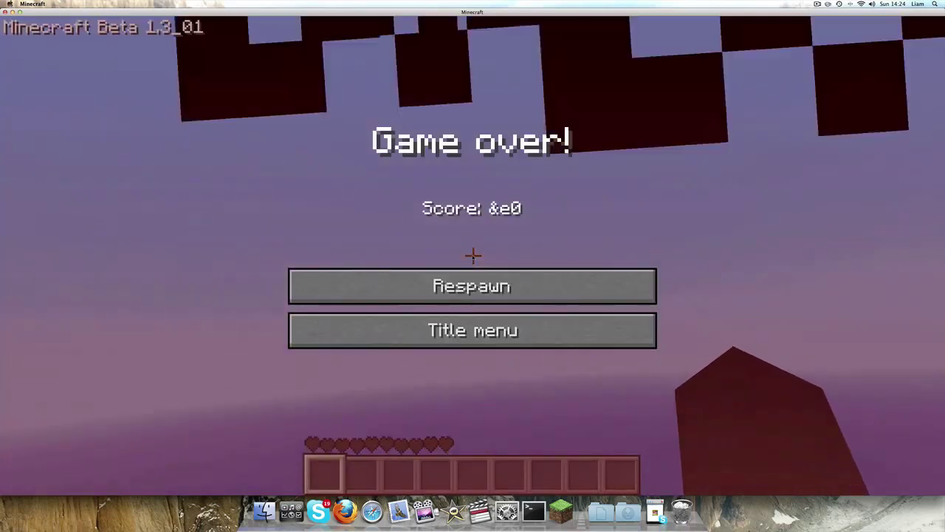
pyautogui.click(472, 285)
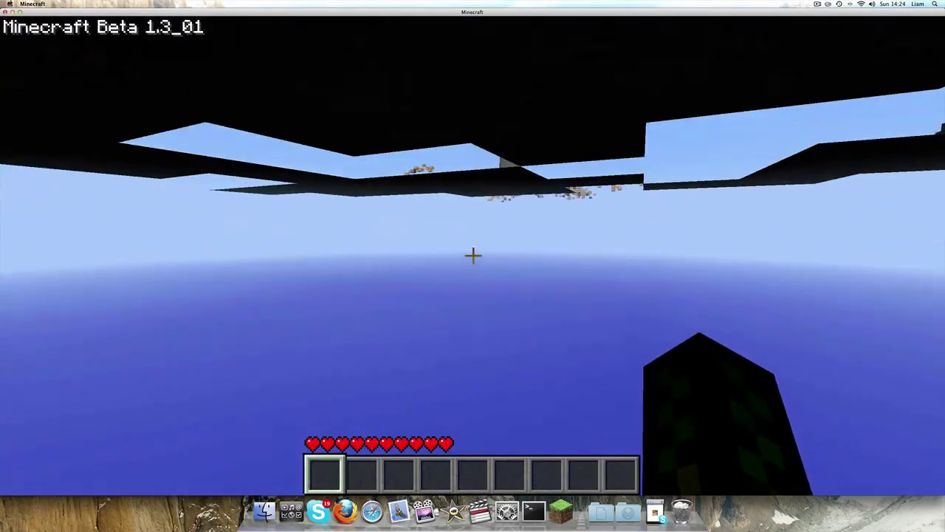
pyautogui.write('t/')
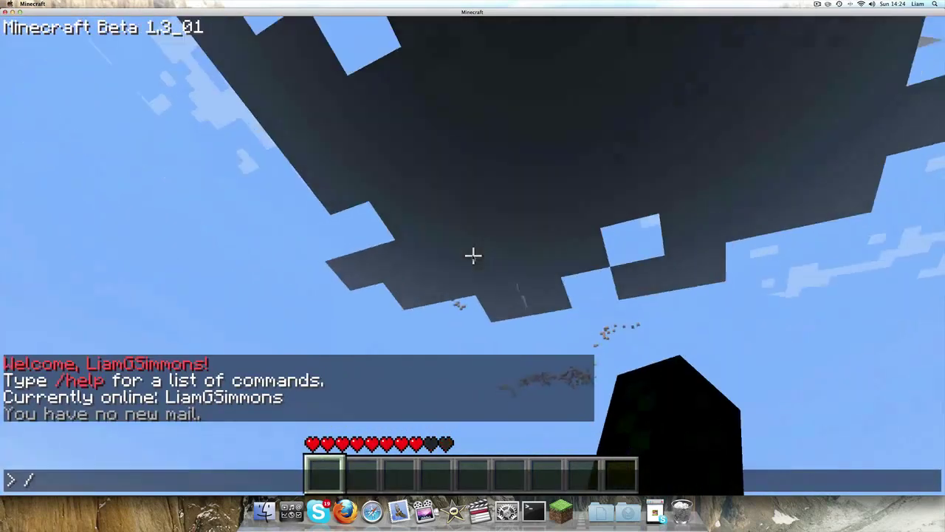
pyautogui.write('god')
pyautogui.press('Return')
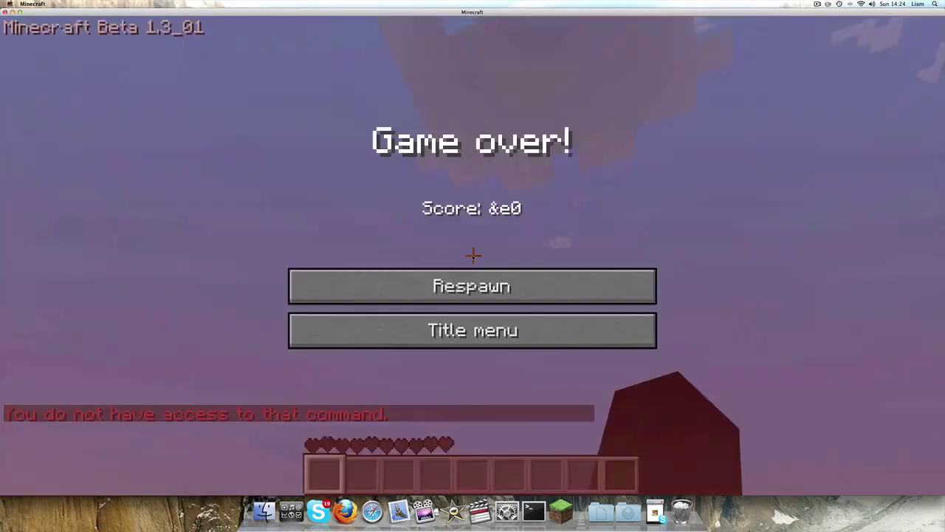
# Respawn, pause the game, and switch to Terminal to make the player a server operator with the op command and their username
pyautogui.click(472, 285)
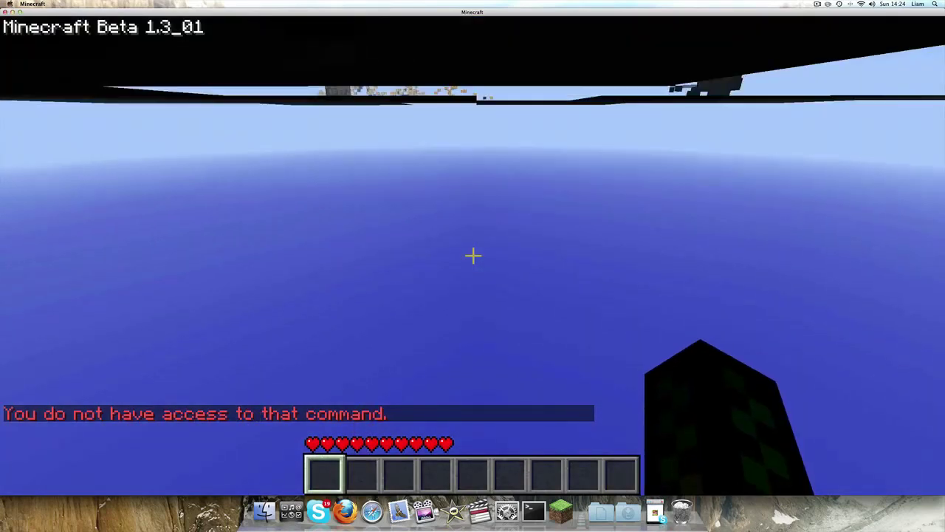
pyautogui.press('Escape')
pyautogui.click(533, 509)
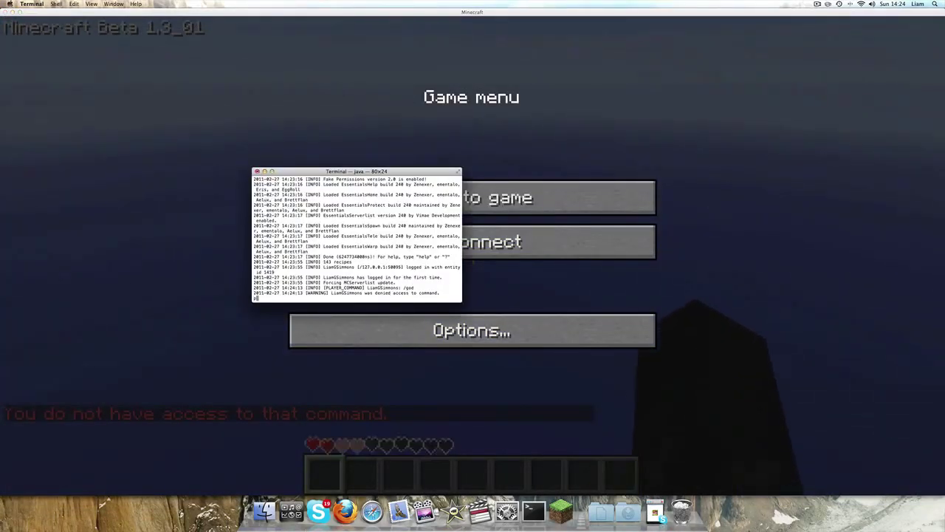
pyautogui.write('o')
pyautogui.press('BackSpace')
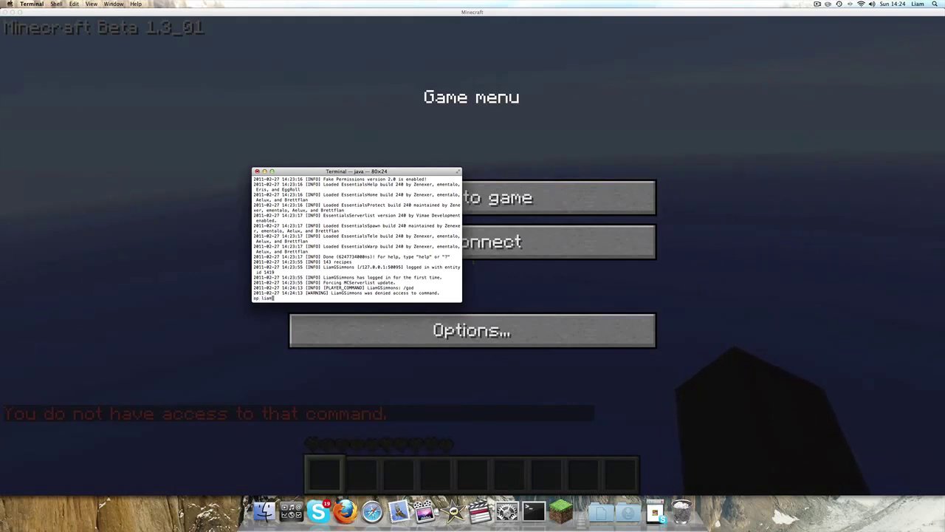
pyautogui.write('op liamgsimmons')
pyautogui.press('Return')
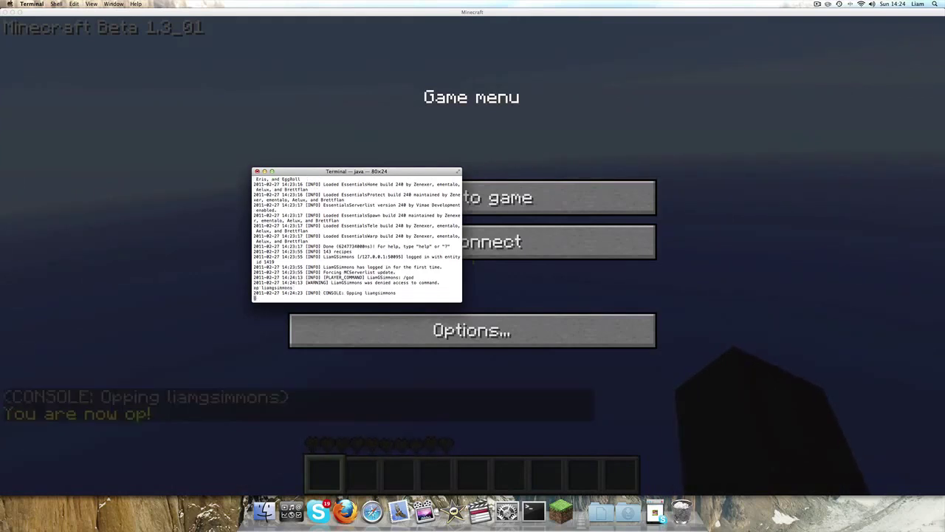
# Return to Minecraft, respawn the player and disconnect from the server
pyautogui.click(560, 127)
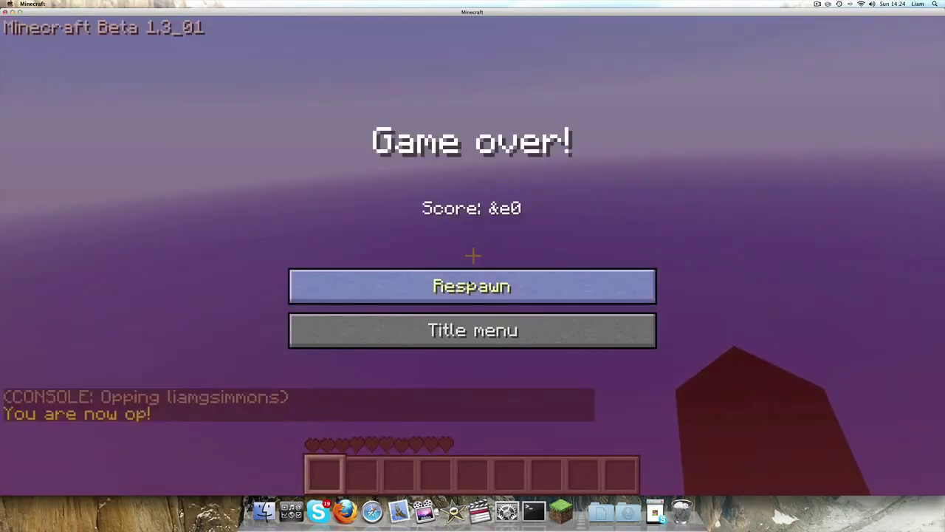
pyautogui.click(467, 284)
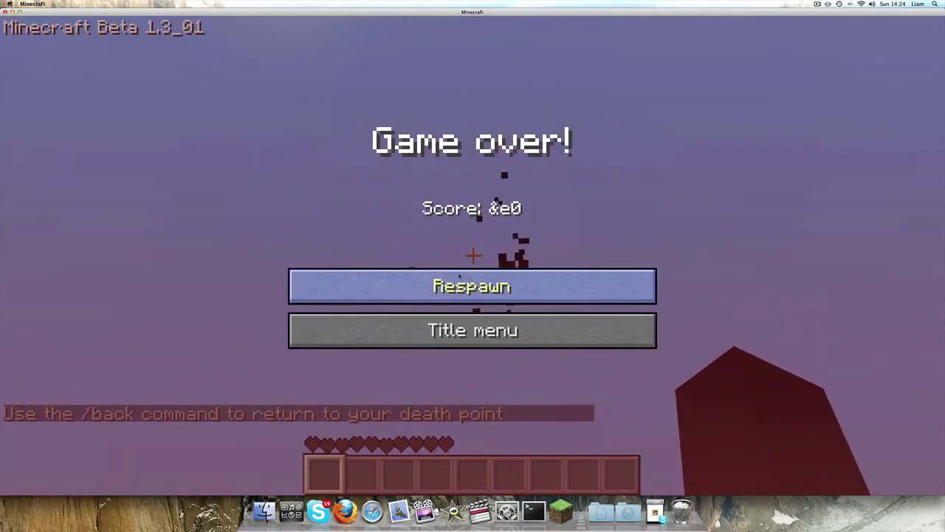
pyautogui.click(460, 276)
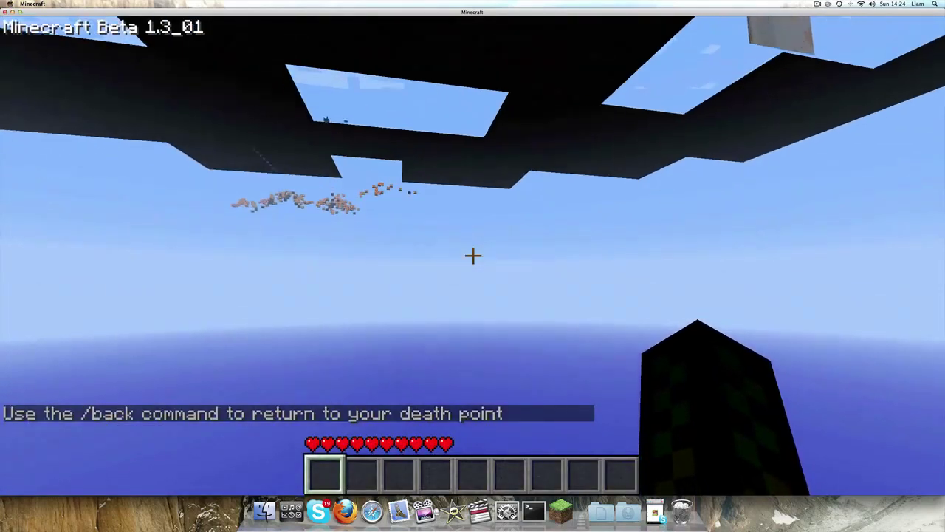
pyautogui.press('Escape')
pyautogui.click(473, 258)
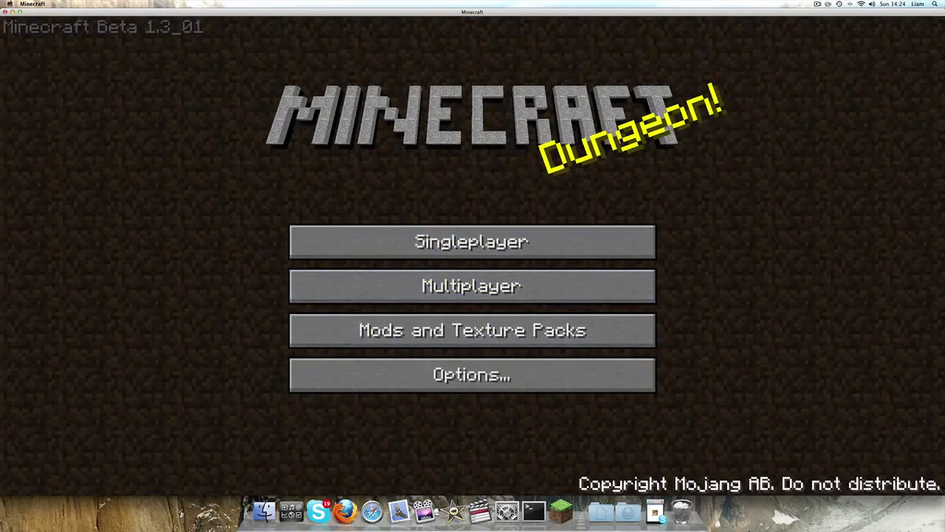
# Try rejoining the localhost server and respawning in the existing world, and disconnect again
pyautogui.click(534, 510)
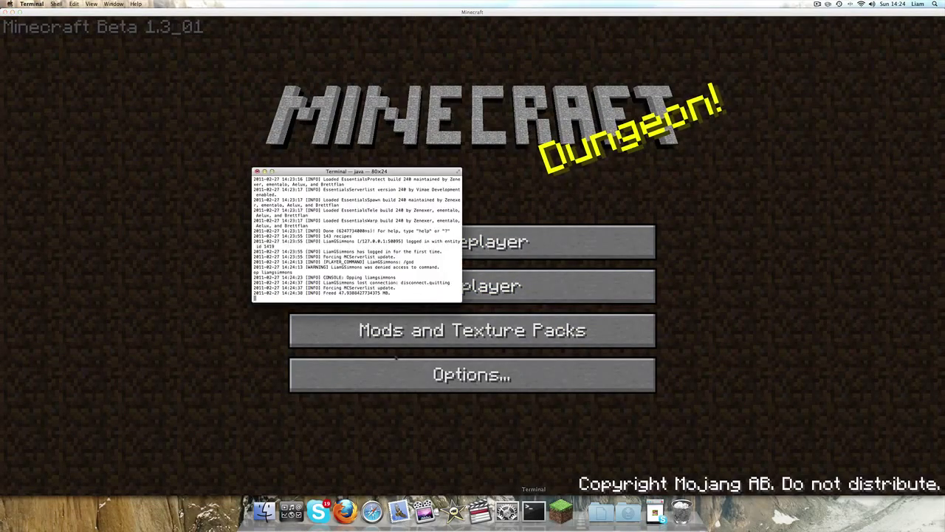
pyautogui.click(544, 243)
pyautogui.click(502, 288)
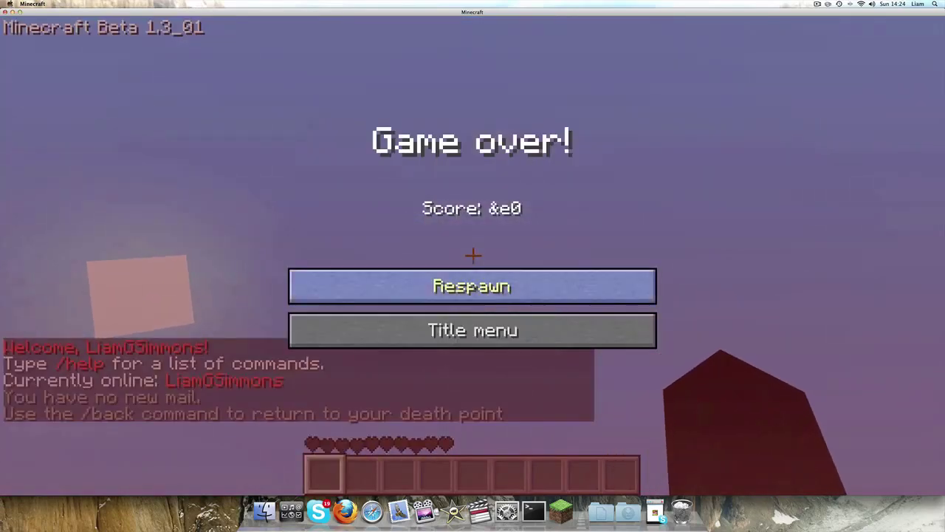
pyautogui.click(472, 286)
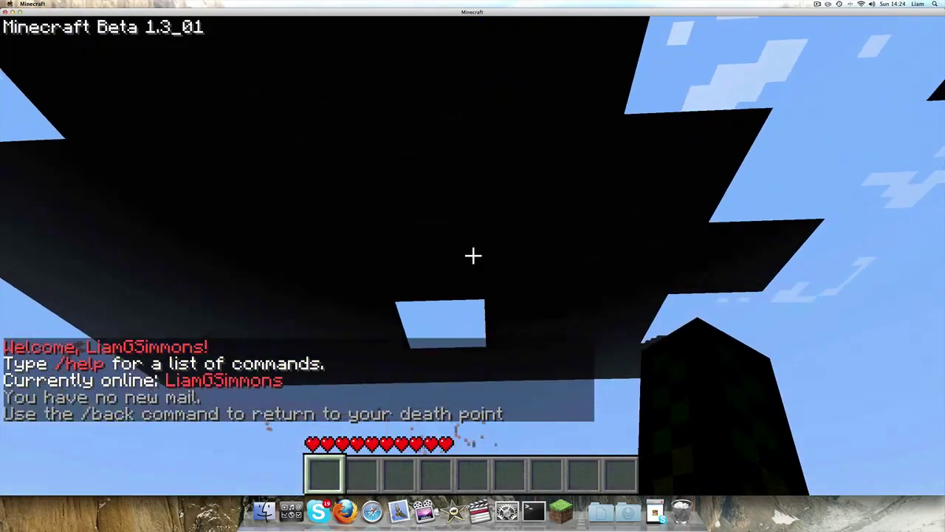
pyautogui.press('Escape')
pyautogui.click(479, 249)
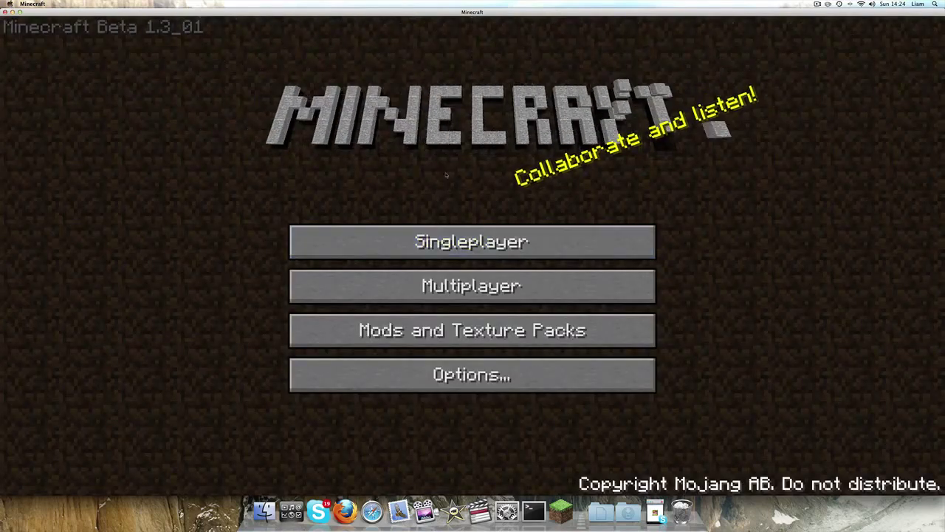
# Switch to Terminal and shut down the running Minecraft server with the stop command
pyautogui.click(533, 509)
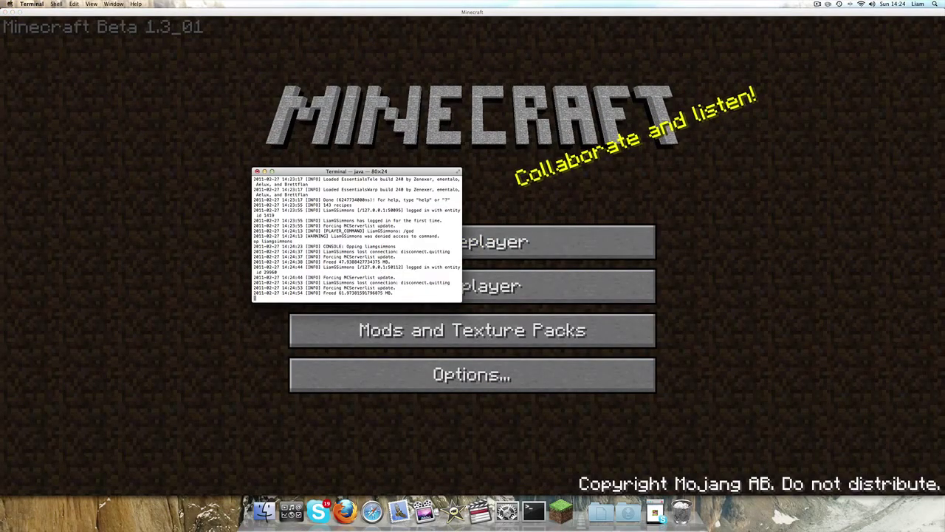
pyautogui.write('stop')
pyautogui.press('Return')
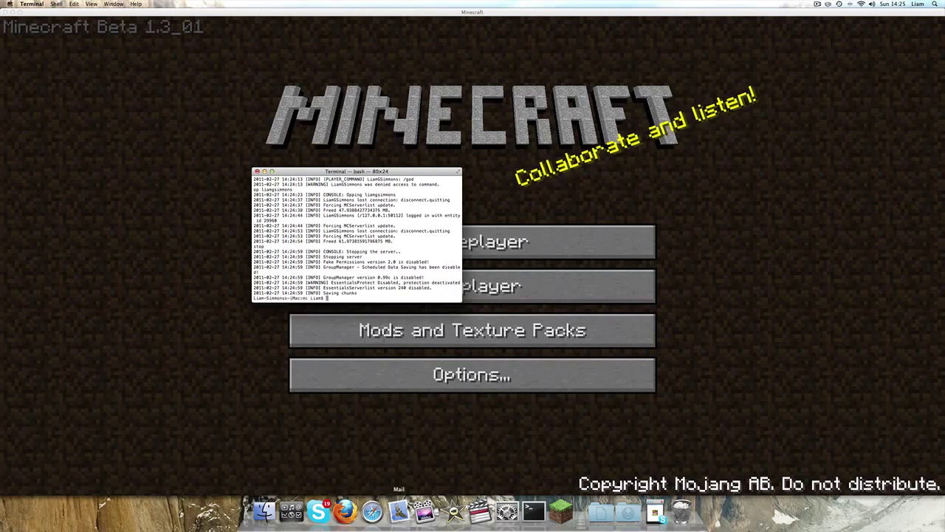
# Shrink the Minecraft window and move the world folder from the mc folder to the Trash in Finder
pyautogui.click(20, 13)
pyautogui.press('super+Tab')
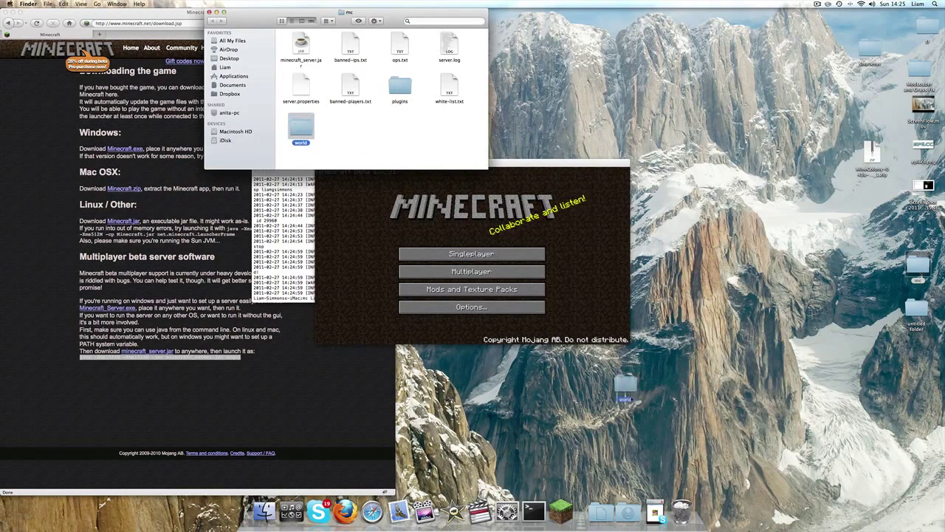
pyautogui.moveTo(638, 502); pyautogui.dragTo(674, 506)
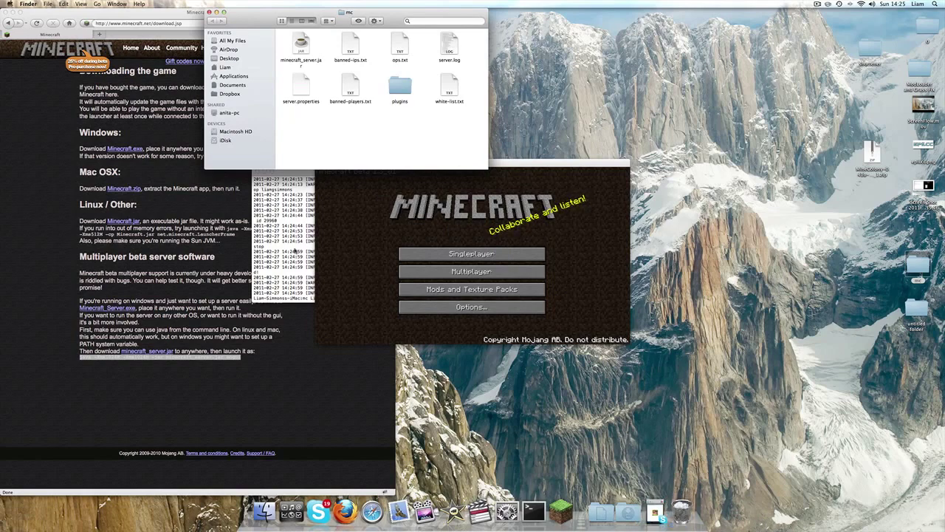
# Restart the server in Terminal by rerunning java -Xmx1024M -Xms1024M -jar minecraft_server.jar nogui
pyautogui.click(284, 244)
pyautogui.press('Up')
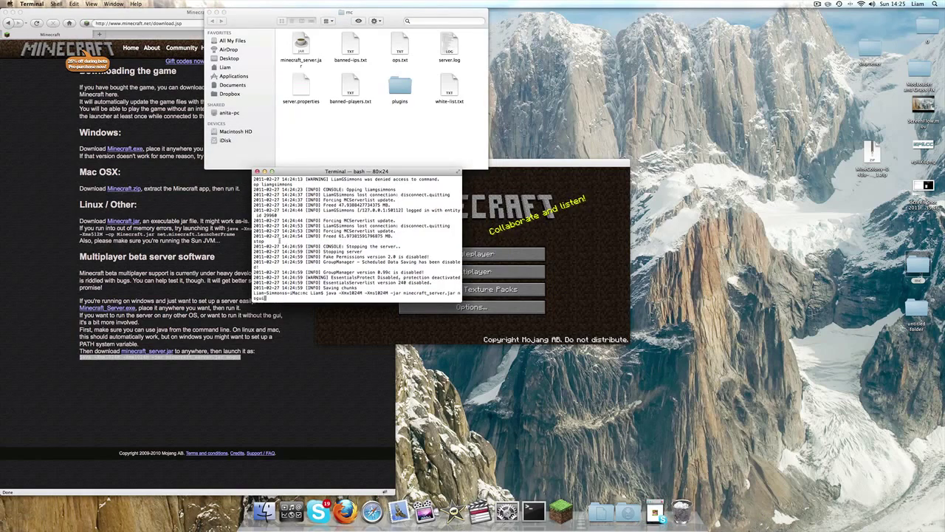
pyautogui.press('Return')
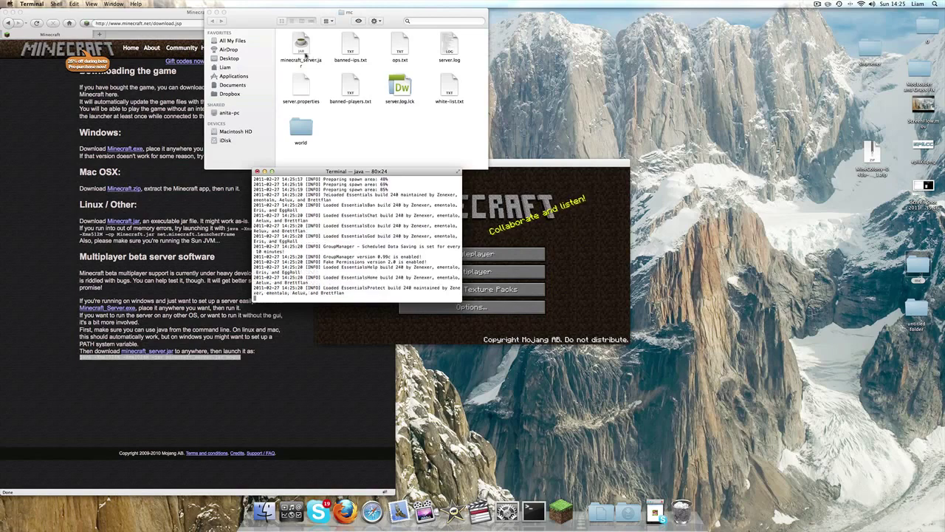
# Return to Minecraft, join the localhost multiplayer server and walk forward through the newly generated world
pyautogui.click(488, 271)
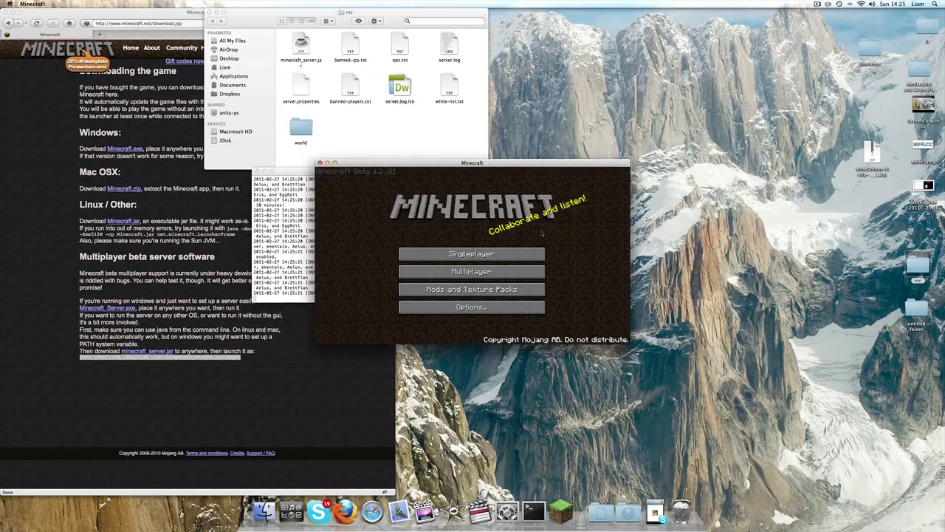
pyautogui.click(492, 271)
pyautogui.click(491, 298)
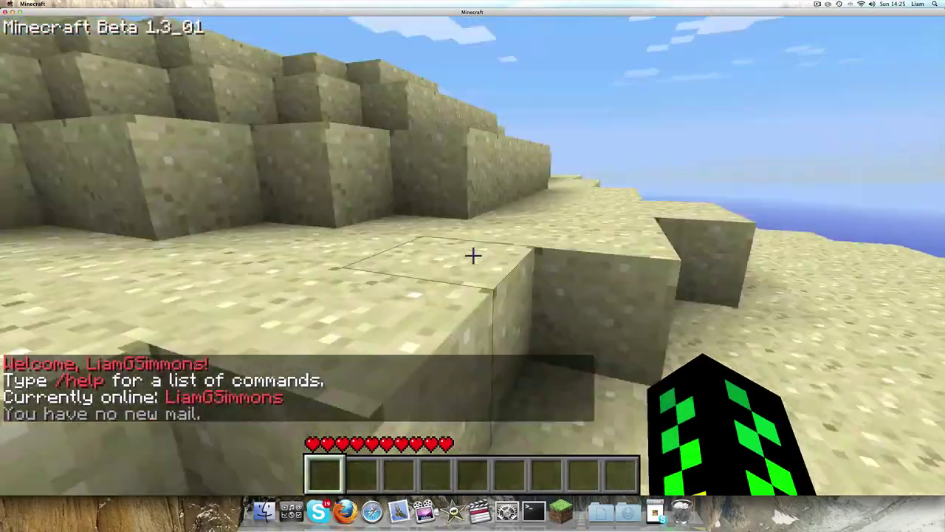
pyautogui.press('w')
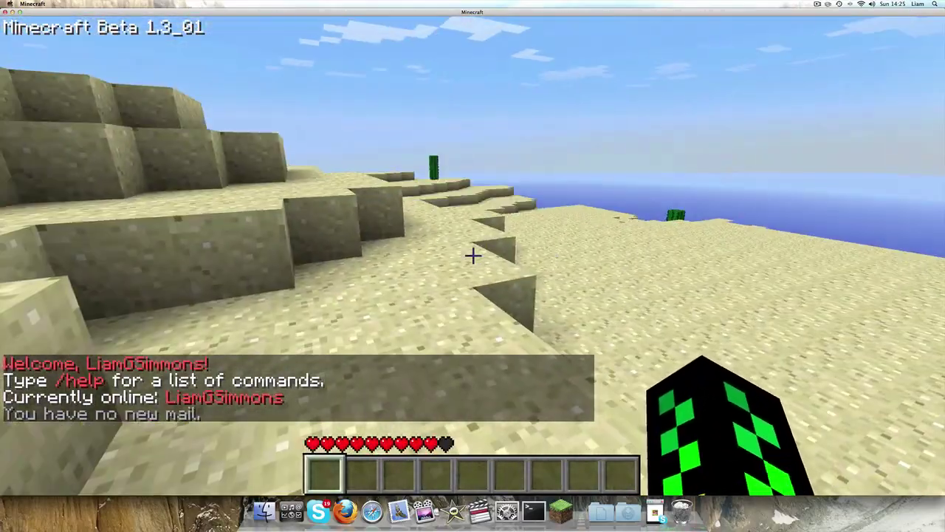
pyautogui.press('w')
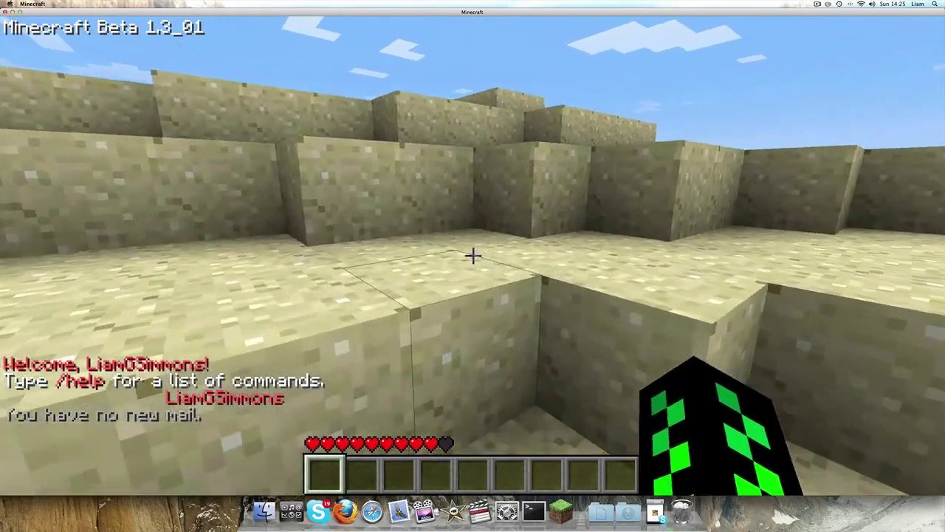
pyautogui.press('w')
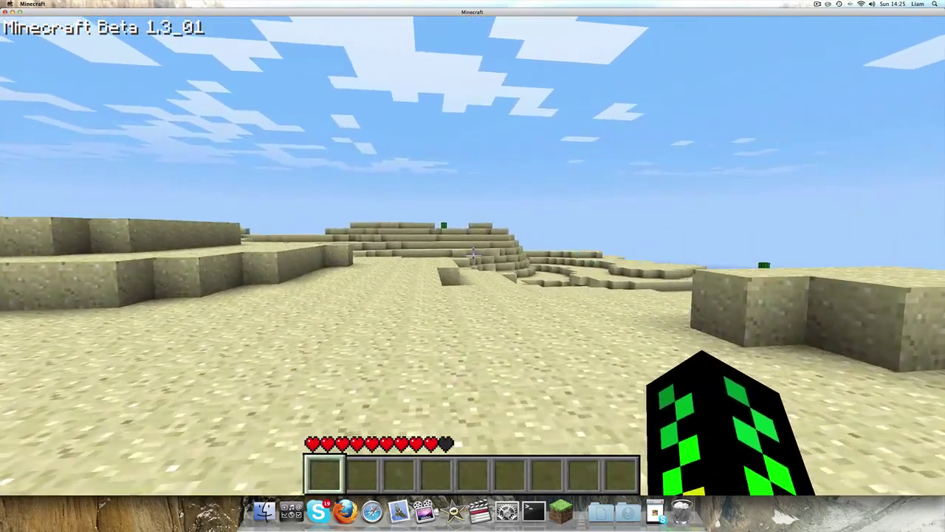
# Enable god mode for the player with the /god chat command and leave the chat closed
pyautogui.press('t')
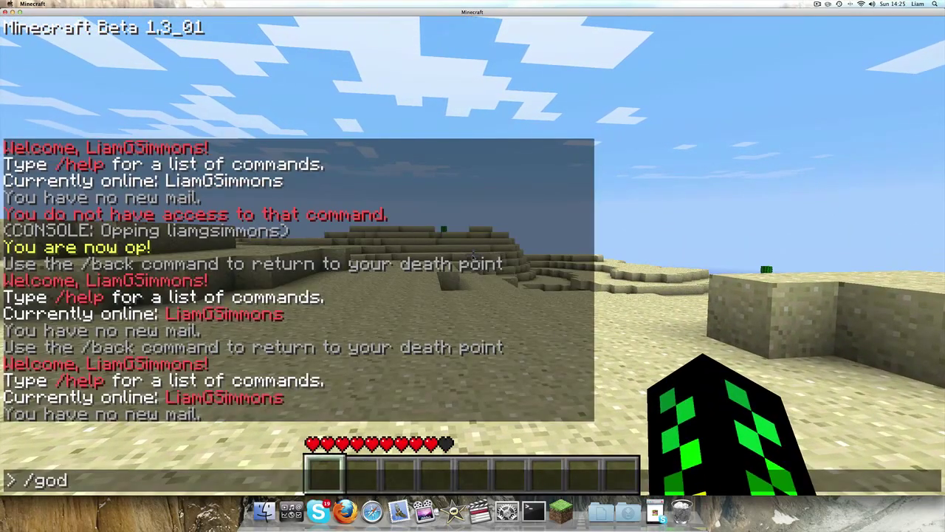
pyautogui.write('/god')
pyautogui.press('Return')
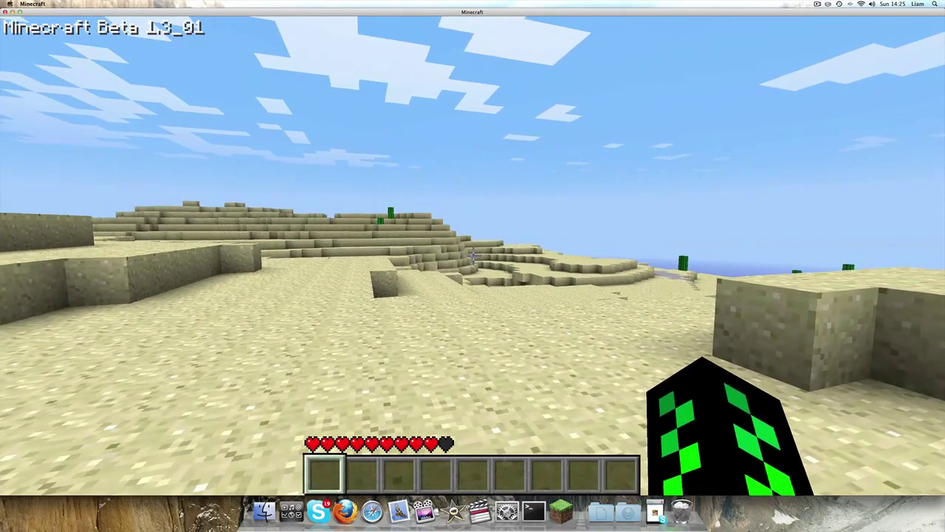
pyautogui.press('t')
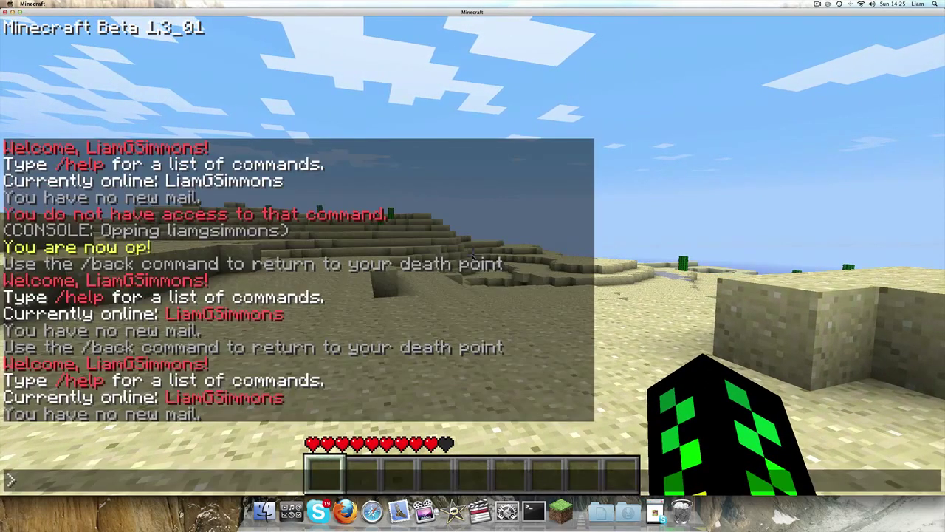
pyautogui.press('Escape')
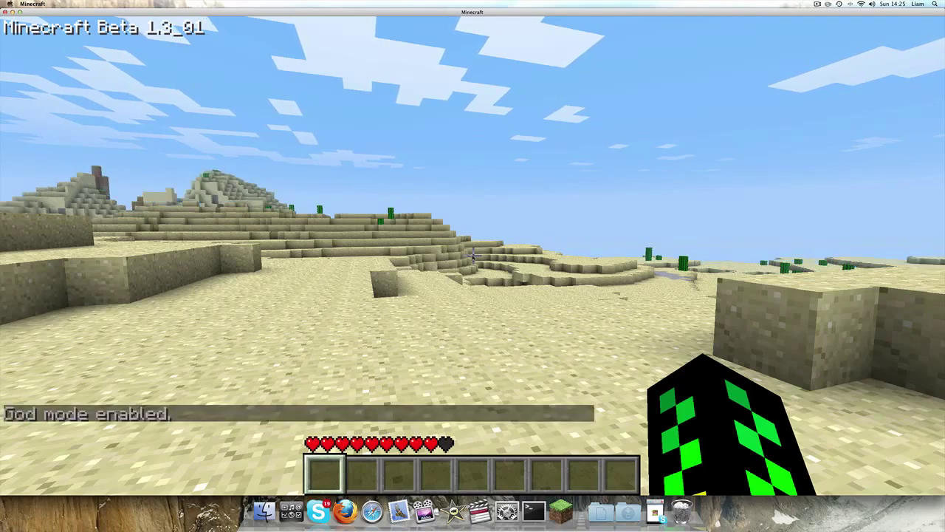
# Walk to a raised sand ledge in the desert and save it as home with the /sethome chat command
pyautogui.press('w')
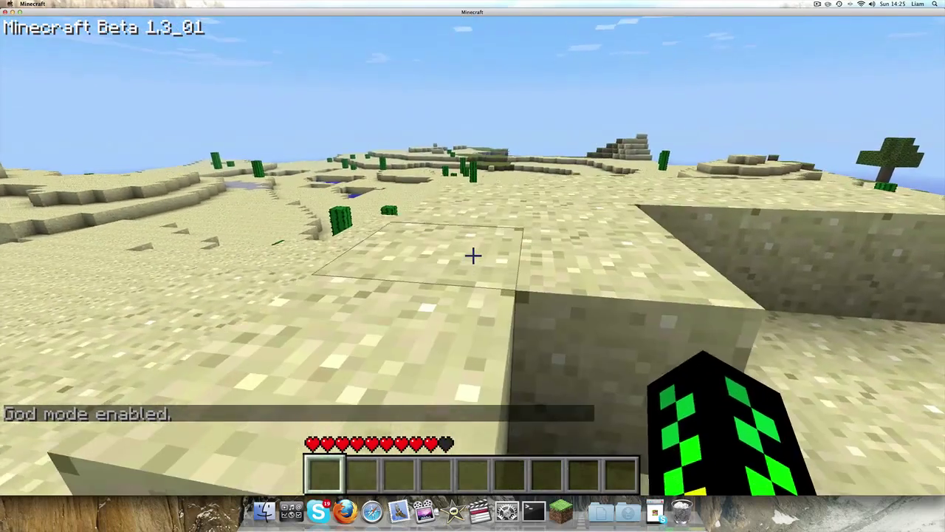
pyautogui.press('w')
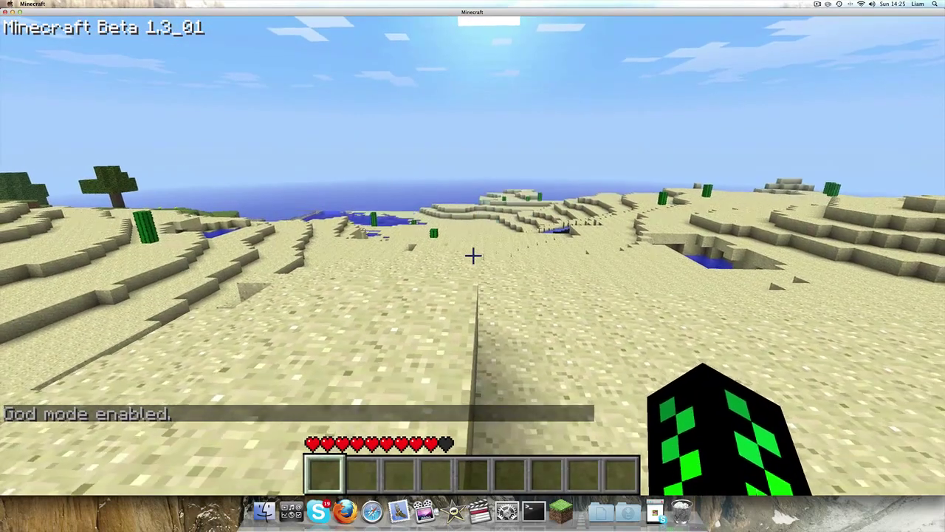
pyautogui.write('6t/')
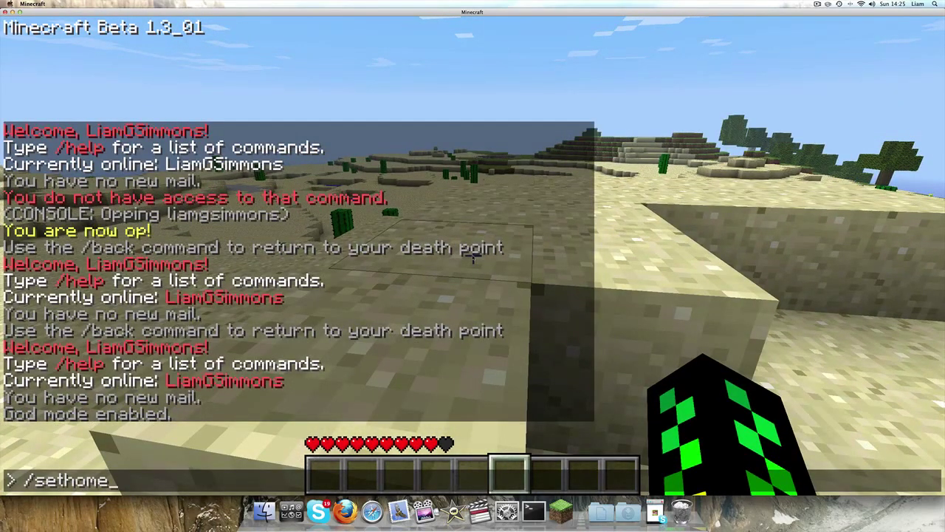
pyautogui.write('sethome')
pyautogui.press('Return')
# Teleport to the world spawn with the /spawn chat command and respawn after each death
pyautogui.press('t')
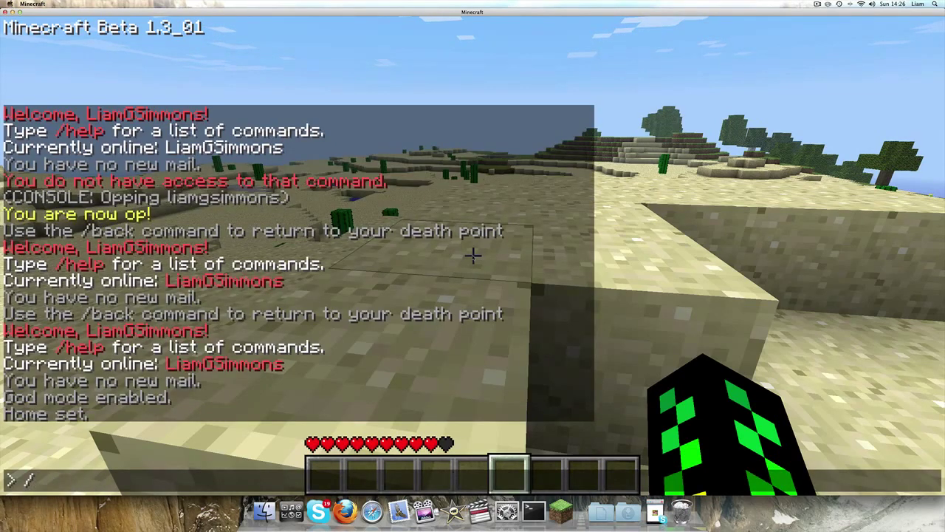
pyautogui.press('Escape')
pyautogui.write('ts')
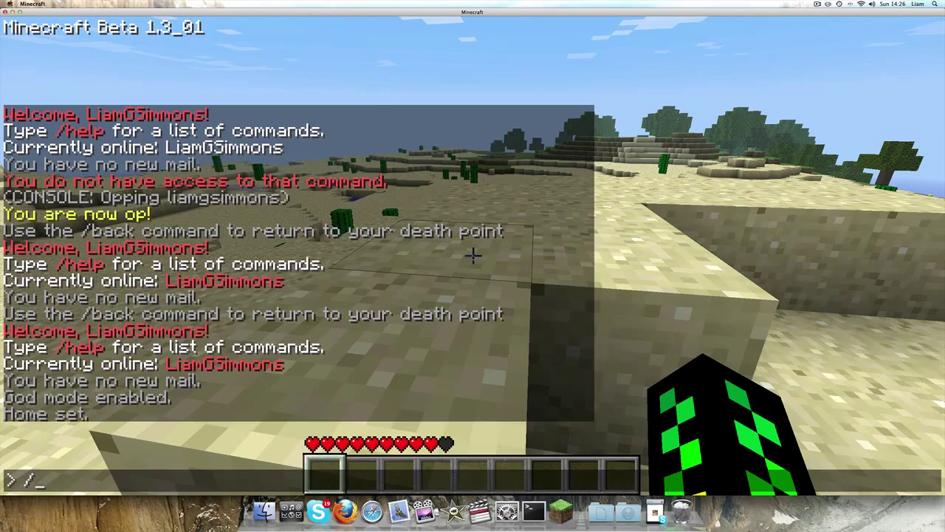
pyautogui.write('spawn')
pyautogui.press('Return')
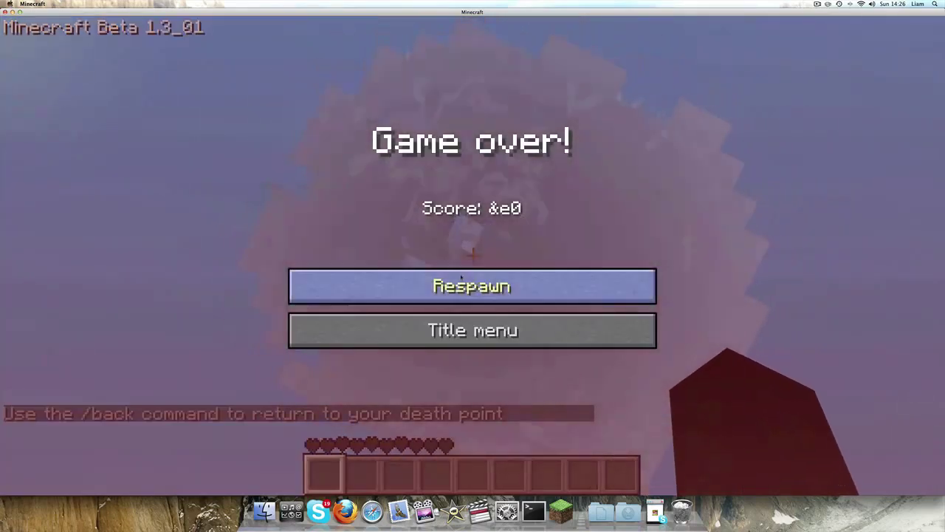
pyautogui.click(472, 287)
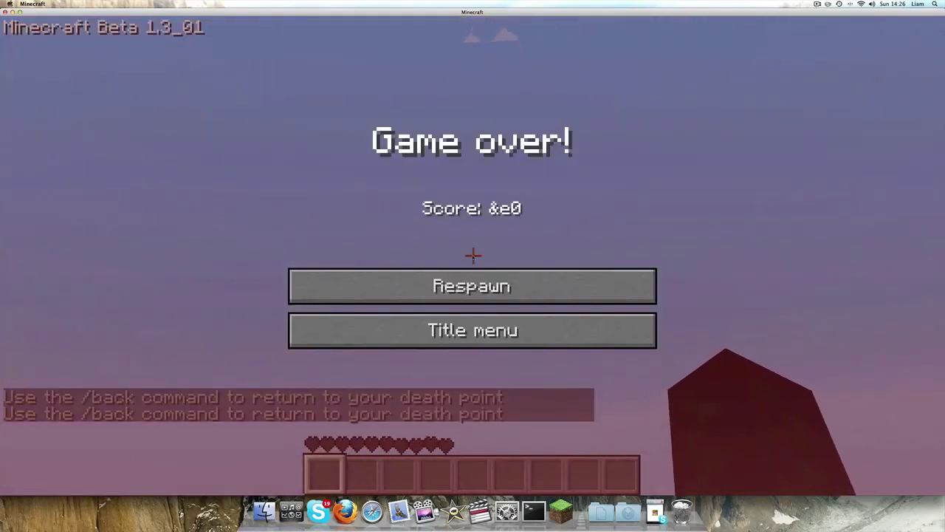
pyautogui.click(472, 299)
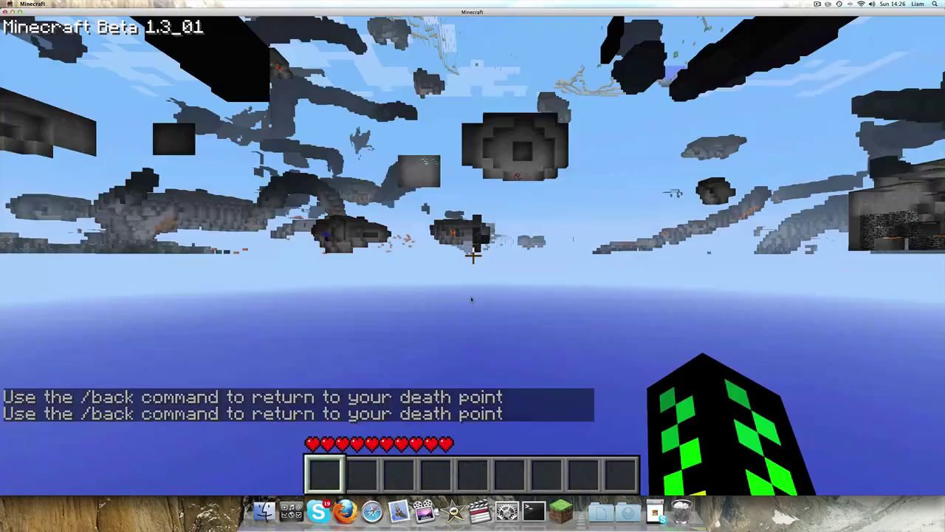
# Teleport from the spawn point to the saved home with the /home chat command
pyautogui.press('t')
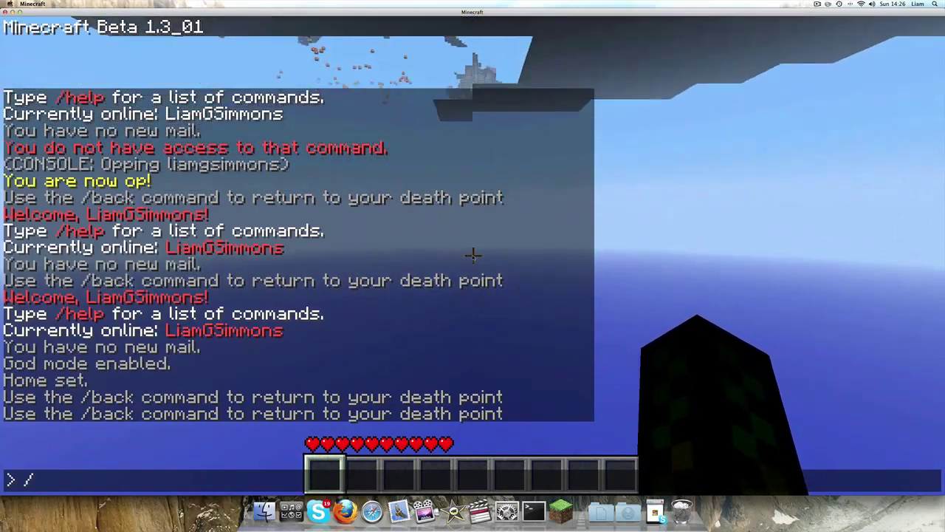
pyautogui.write('/sethom')
pyautogui.press('BackSpace')
pyautogui.press('BackSpace')
pyautogui.press('BackSpace')
pyautogui.press('BackSpace')
pyautogui.press('BackSpace')
pyautogui.press('BackSpace')
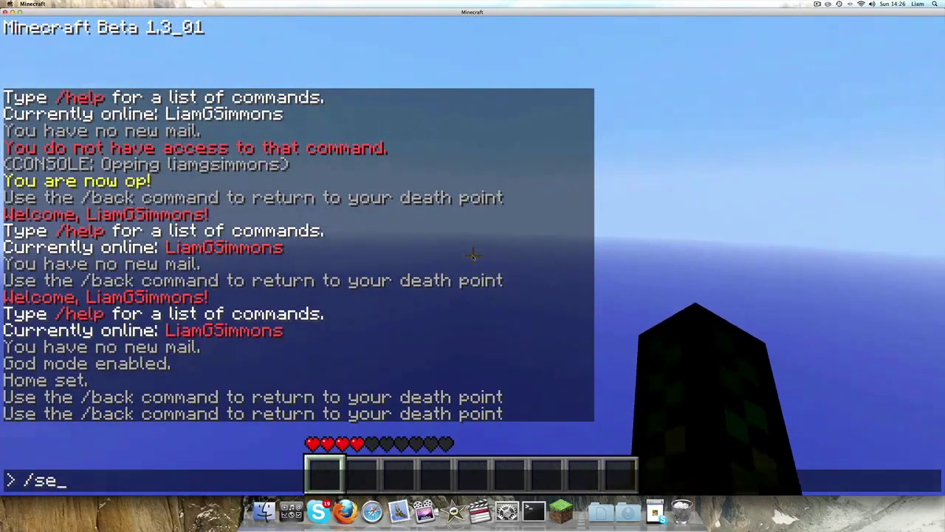
pyautogui.write('home')
pyautogui.press('Return')
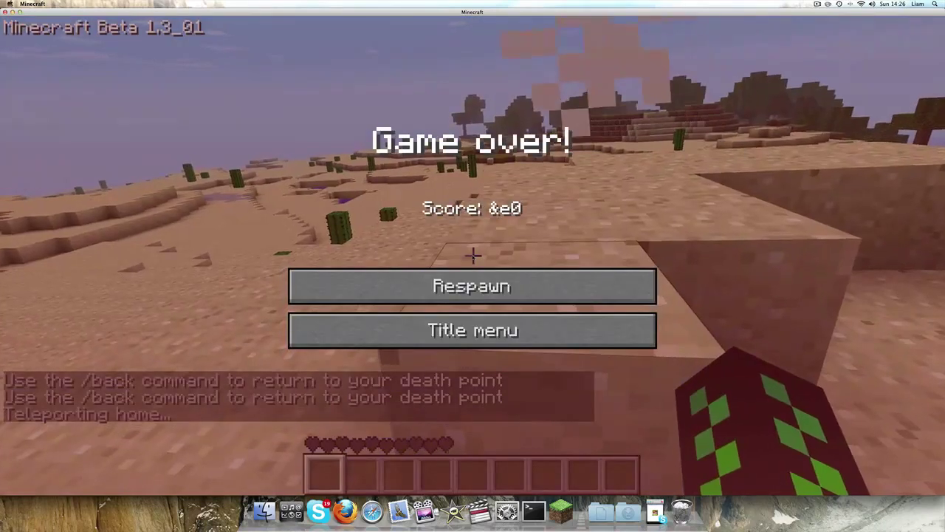
# Respawn after the death and run /home again to return to the saved desert spot
pyautogui.click(467, 277)
pyautogui.write('t/home')
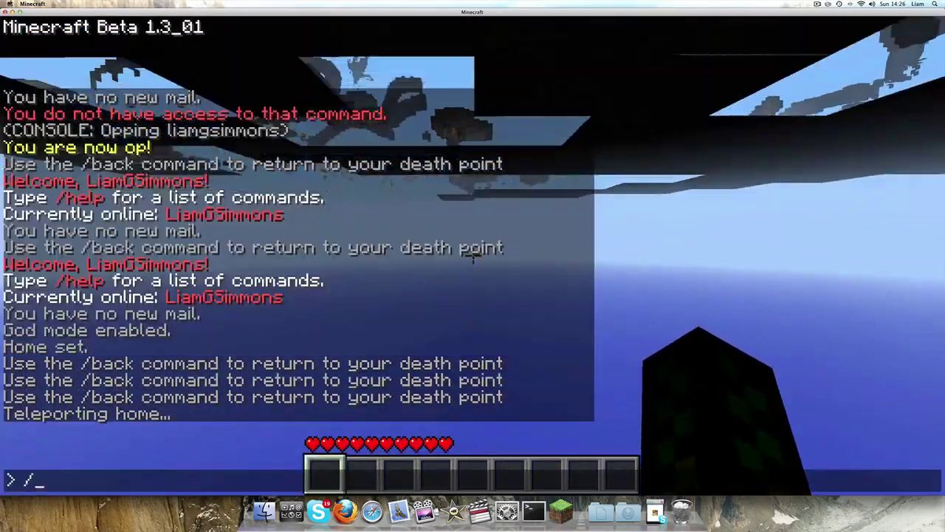
pyautogui.press('Return')
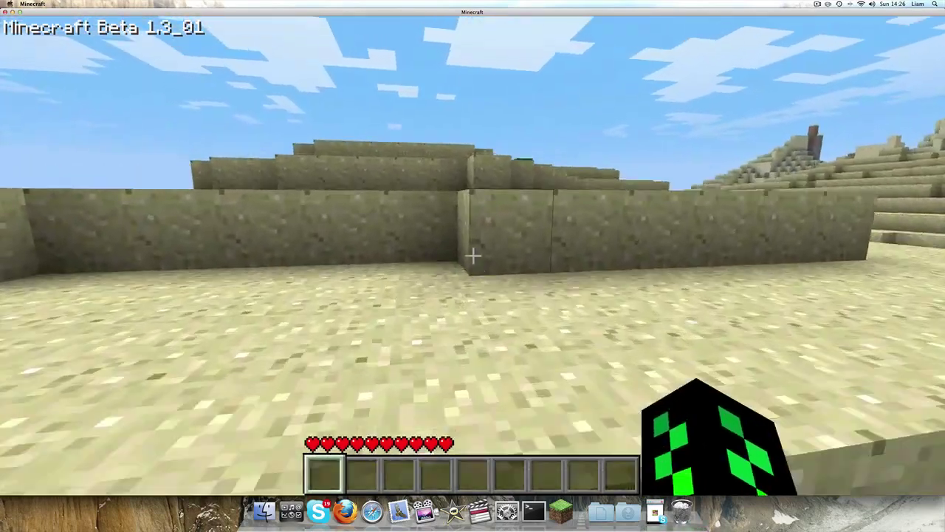
# Ban the player's own account with the /ban chat command and return to the title screen
pyautogui.press('/')
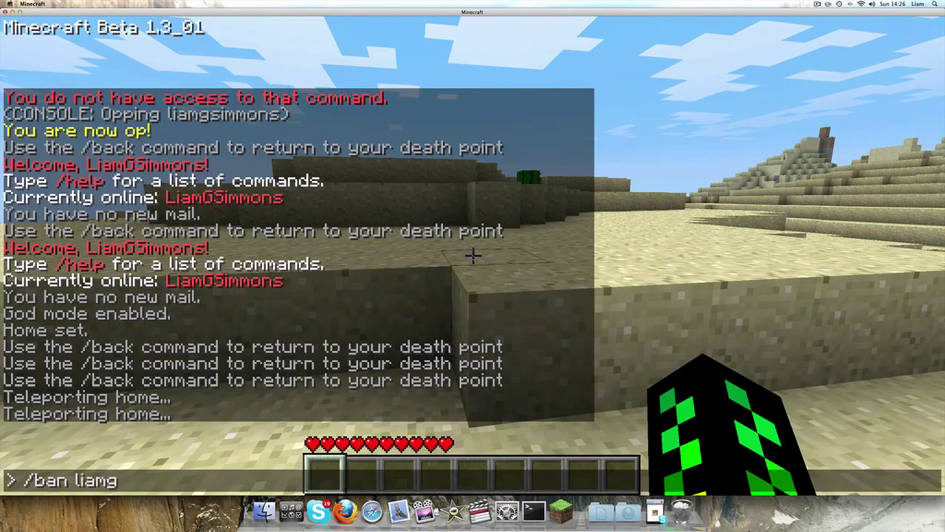
pyautogui.write('ban liamgsimmons')
pyautogui.press('Return')
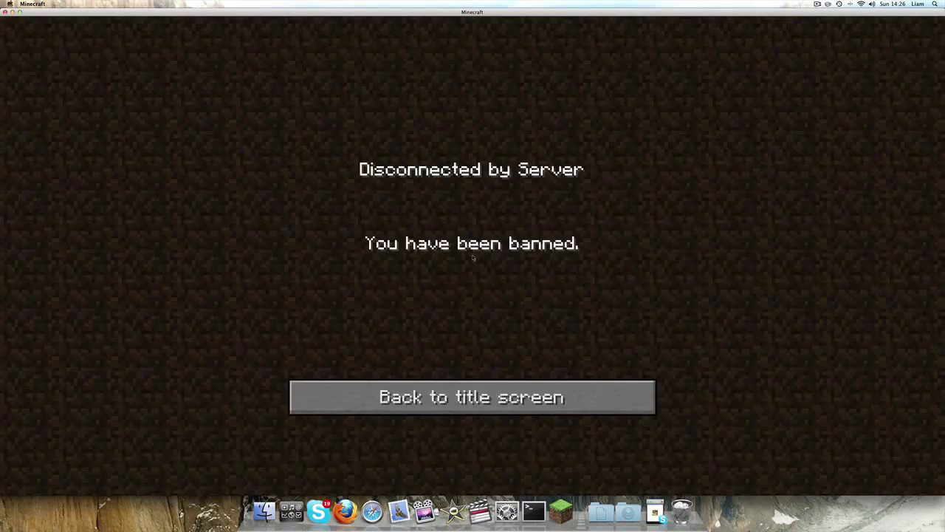
pyautogui.click(543, 396)
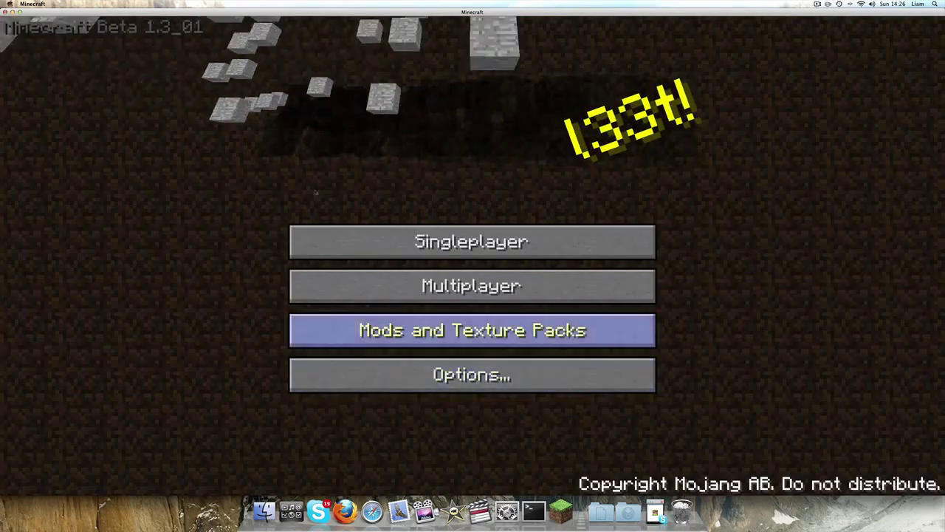
# Close Minecraft and unban the player's own account with the pardon command in the Terminal server console
pyautogui.click(5, 11)
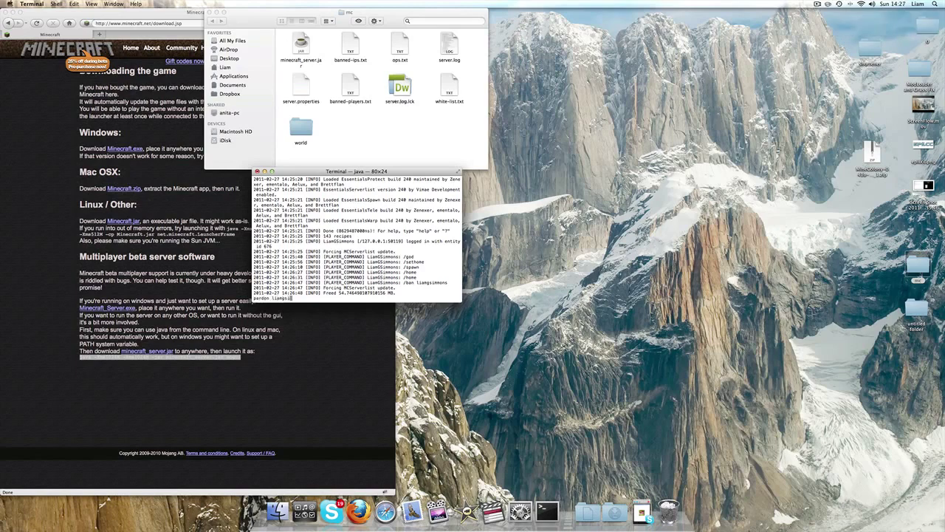
pyautogui.press('Return')
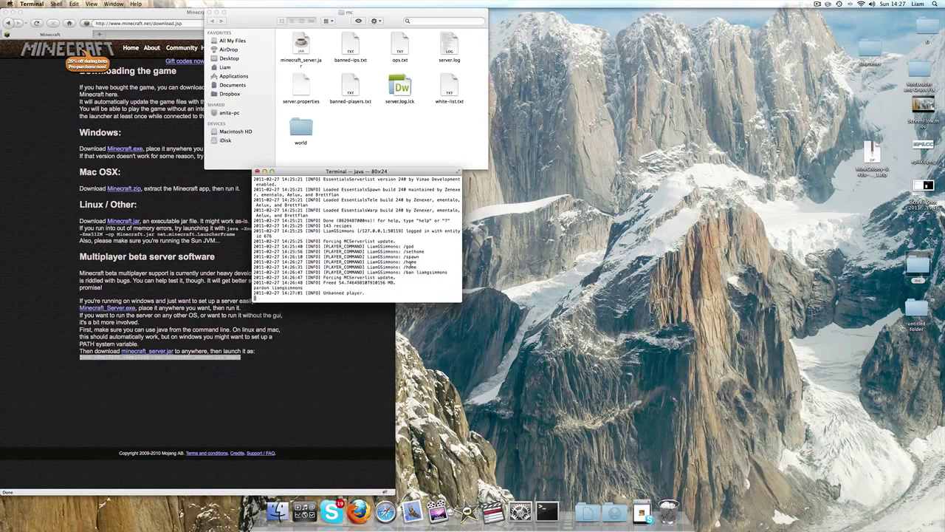
# Close the Terminal and browser windows and reposition the mc Finder window on the desktop
pyautogui.click(257, 171)
pyautogui.click(411, 213)
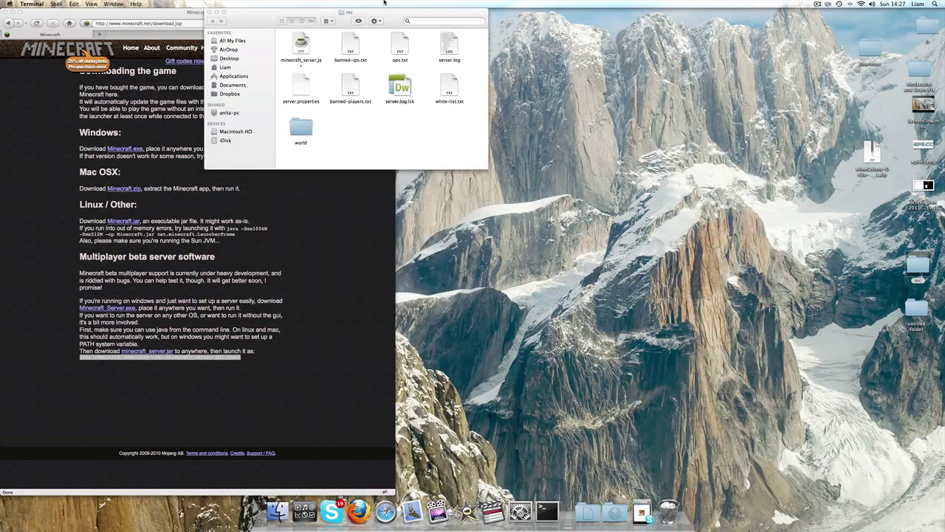
pyautogui.moveTo(385, 11); pyautogui.dragTo(579, 11)
pyautogui.click(644, 89)
pyautogui.click(6, 14)
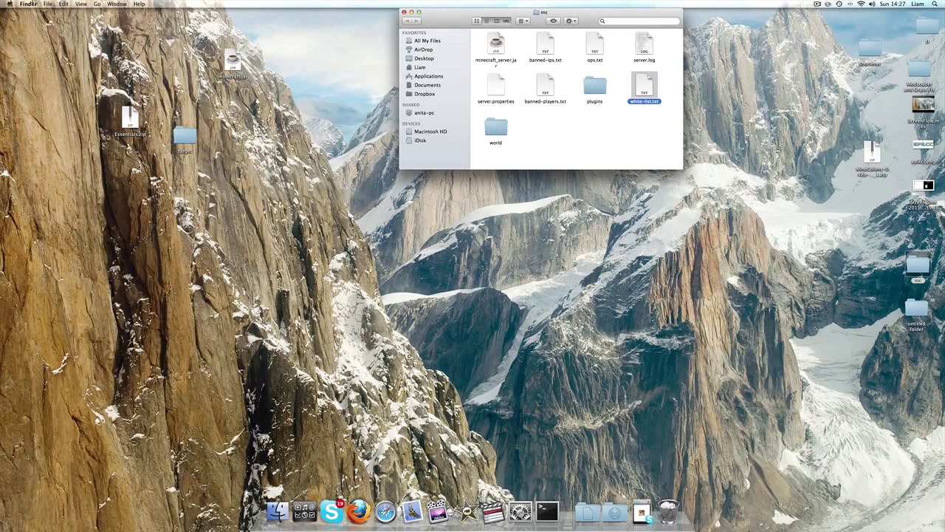
pyautogui.moveTo(457, 11); pyautogui.dragTo(277, 76)
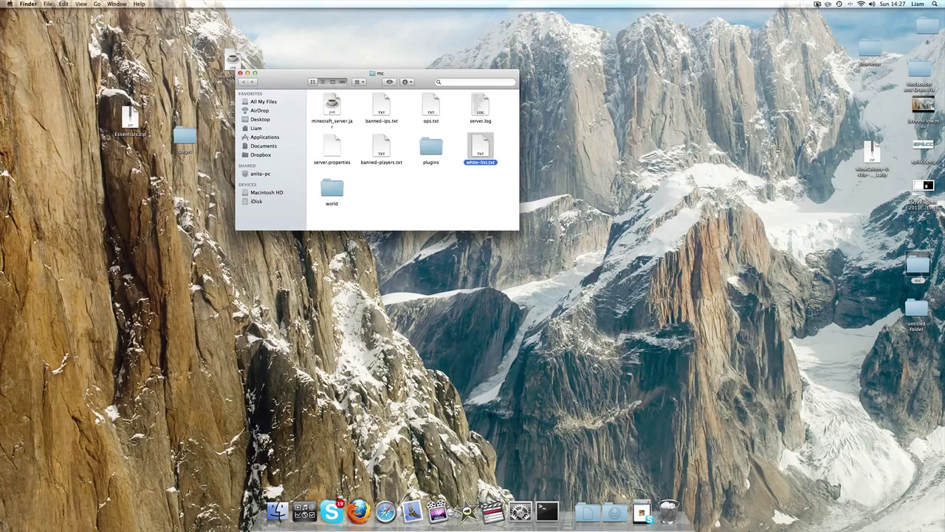
pyautogui.click(818, 4)
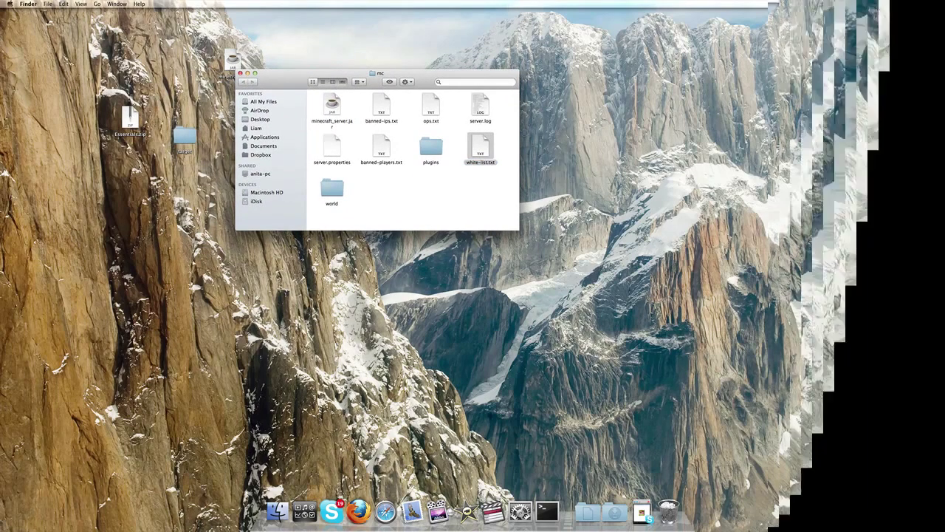